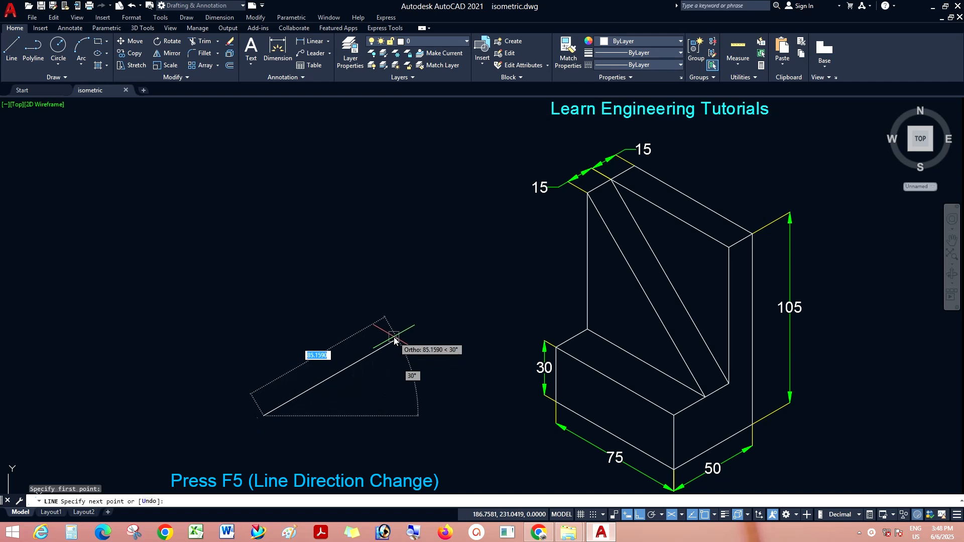
Draw the base's 50-long bottom edge at 30°, then a 105-long vertical edge up from its far end on the right isoplane.
{"action": "key", "text": "Return"}
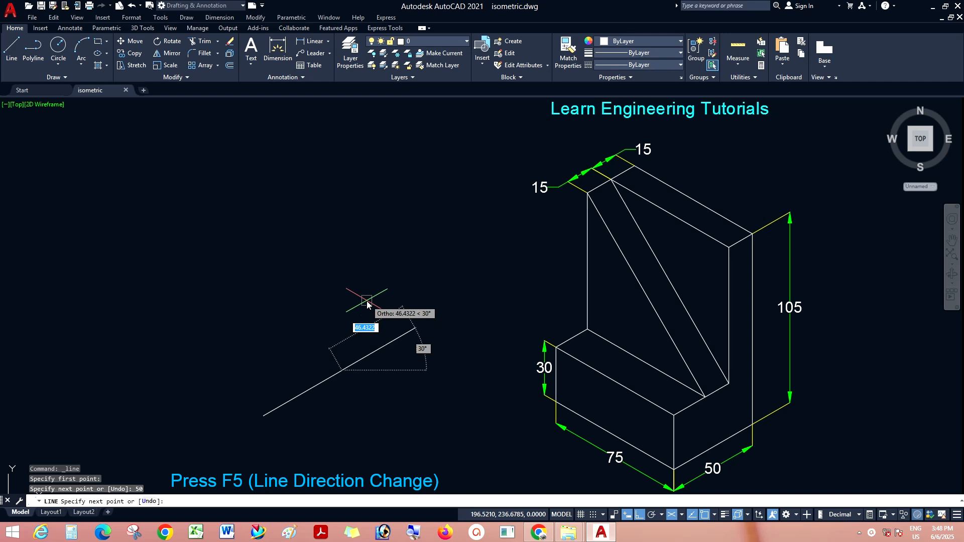
{"action": "key", "text": "F5"}
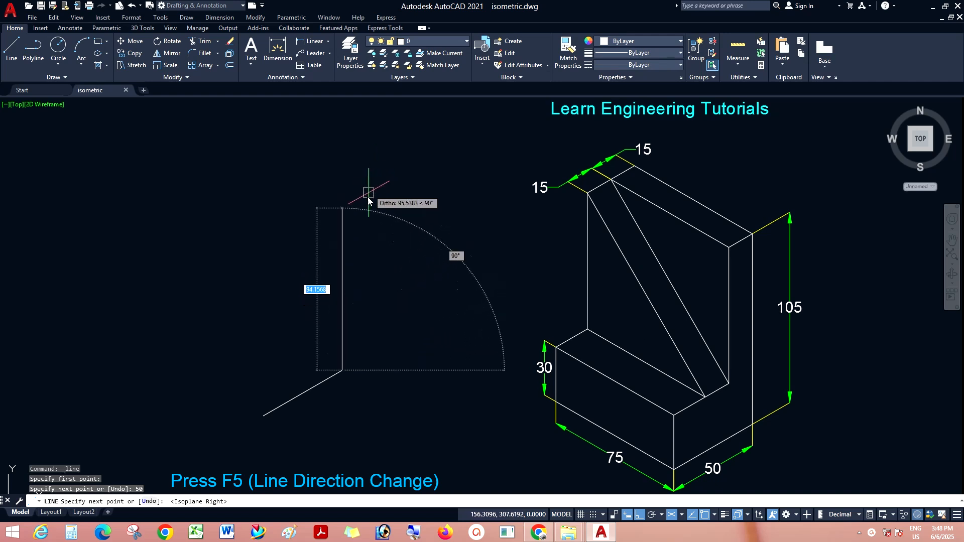
{"action": "type", "text": "105"}
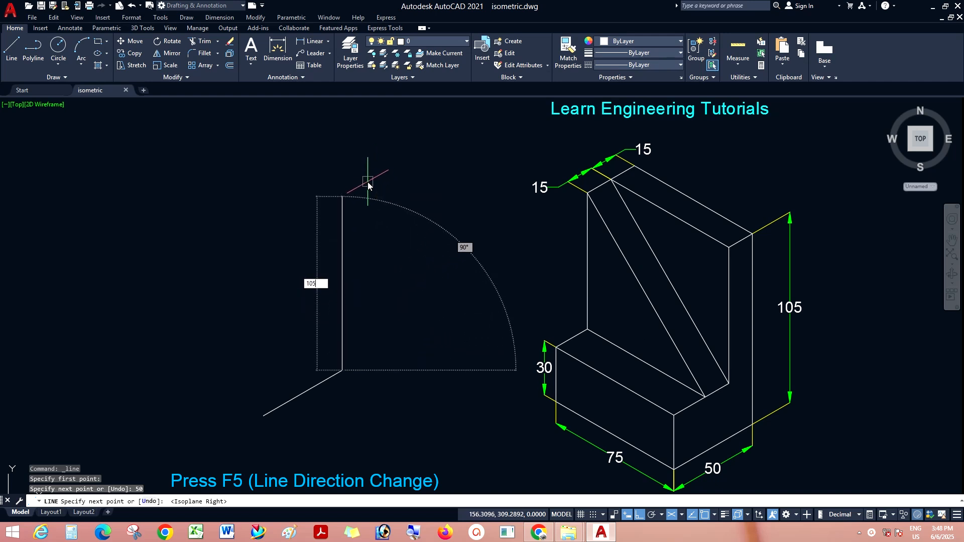
{"action": "key", "text": "Return"}
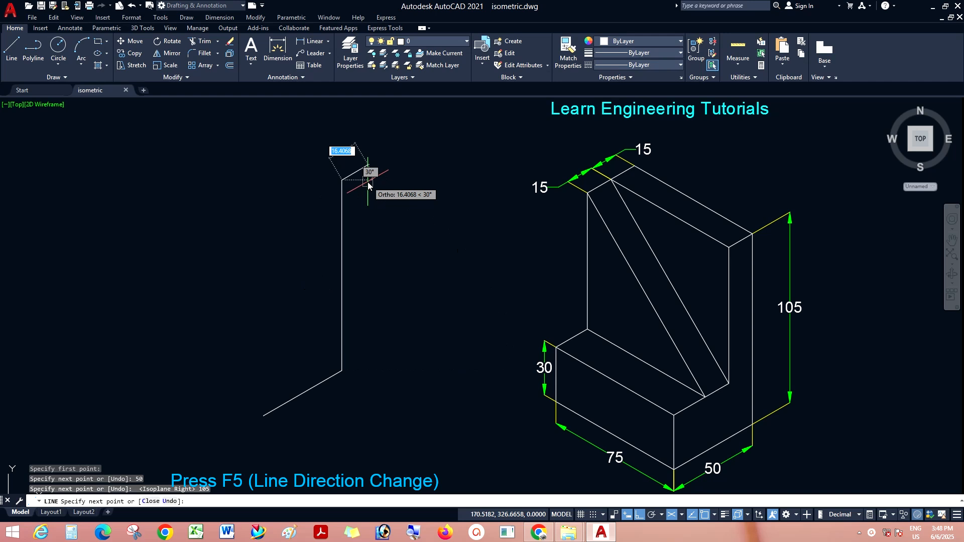
Continue with a 15-long top edge back toward the front and a downward vertical edge about 81 long, and end the line.
{"action": "type", "text": "1"}
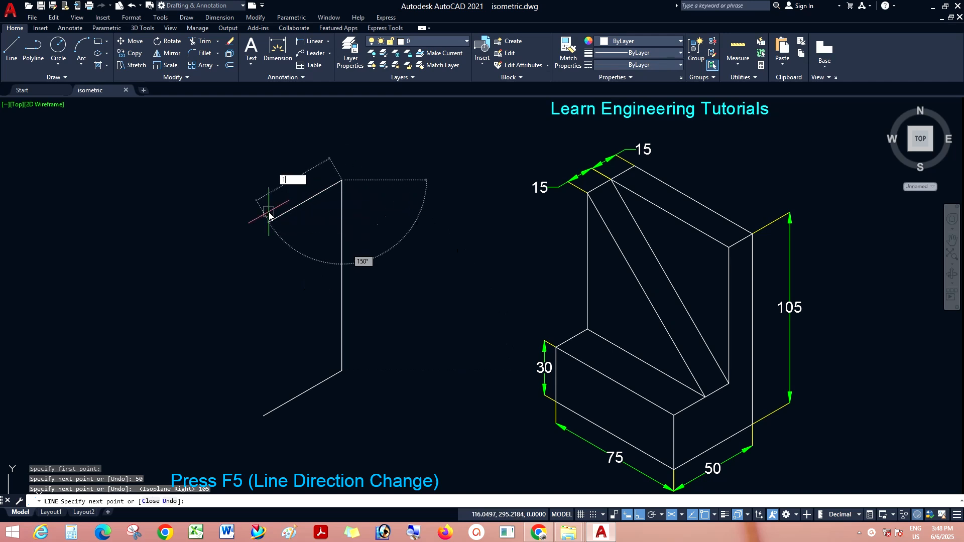
{"action": "type", "text": "5"}
{"action": "key", "text": "Return"}
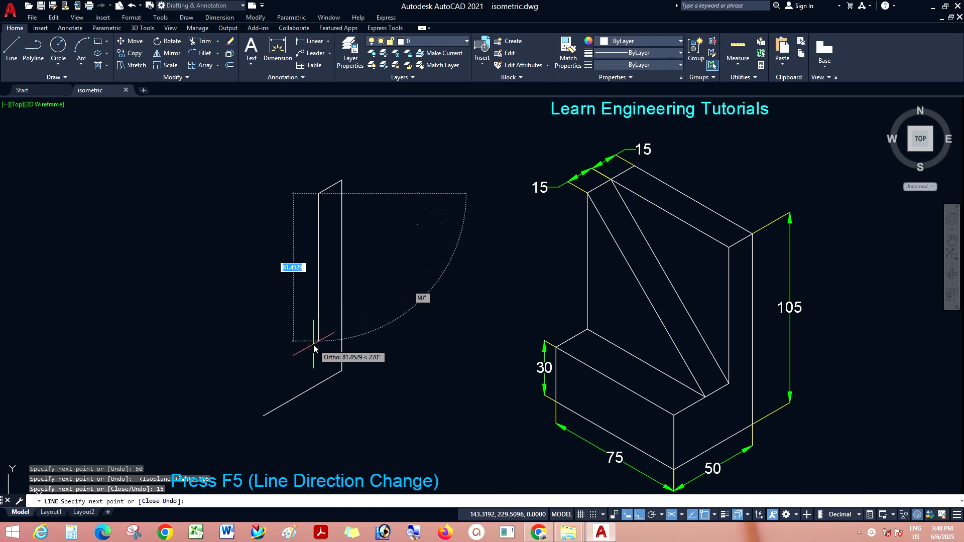
{"action": "key", "text": "Escape"}
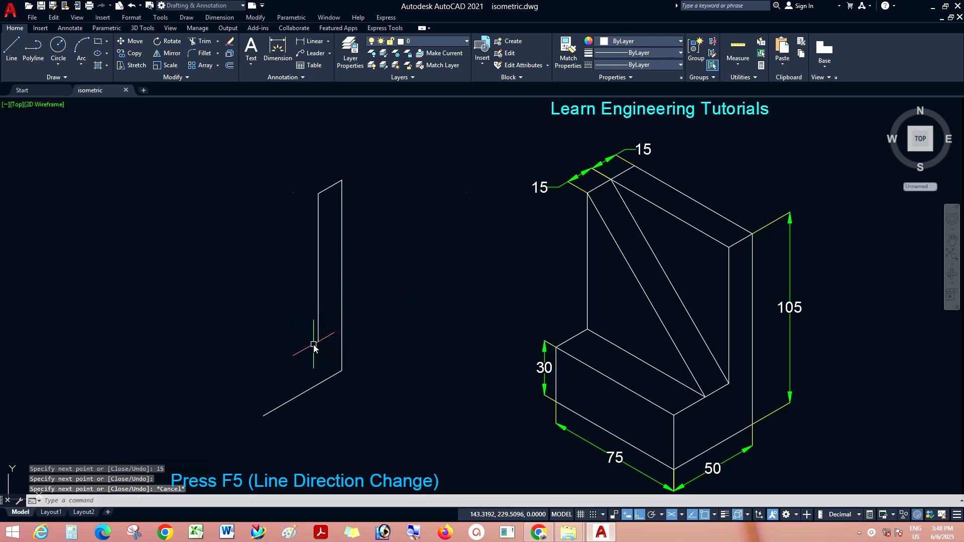
Draw a 30-long vertical edge up from the bottom edge's front corner, continuing with a 30° line that crosses both upright verticals.
{"action": "right_click", "coordinate": [413, 280]}
{"action": "left_click", "coordinate": [438, 287]}
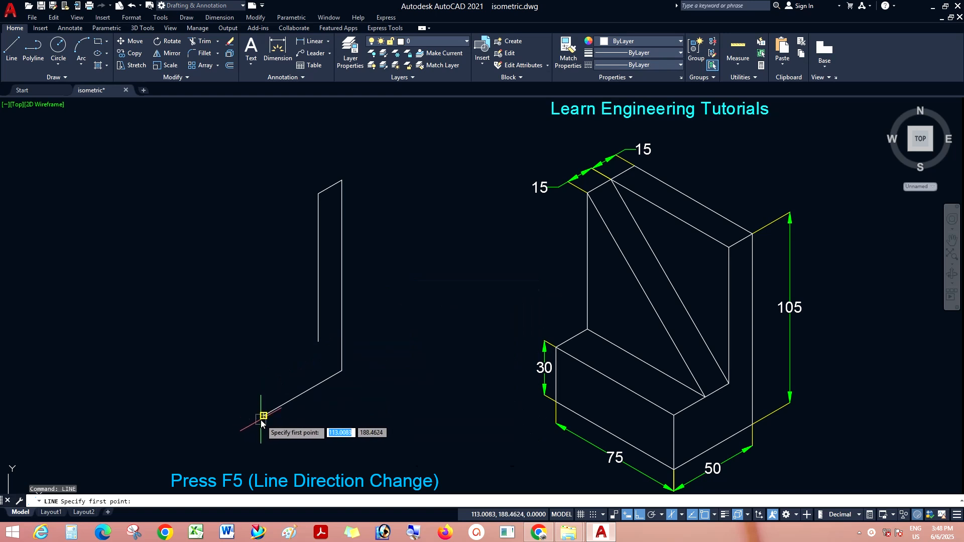
{"action": "left_click", "coordinate": [262, 417]}
{"action": "type", "text": "30"}
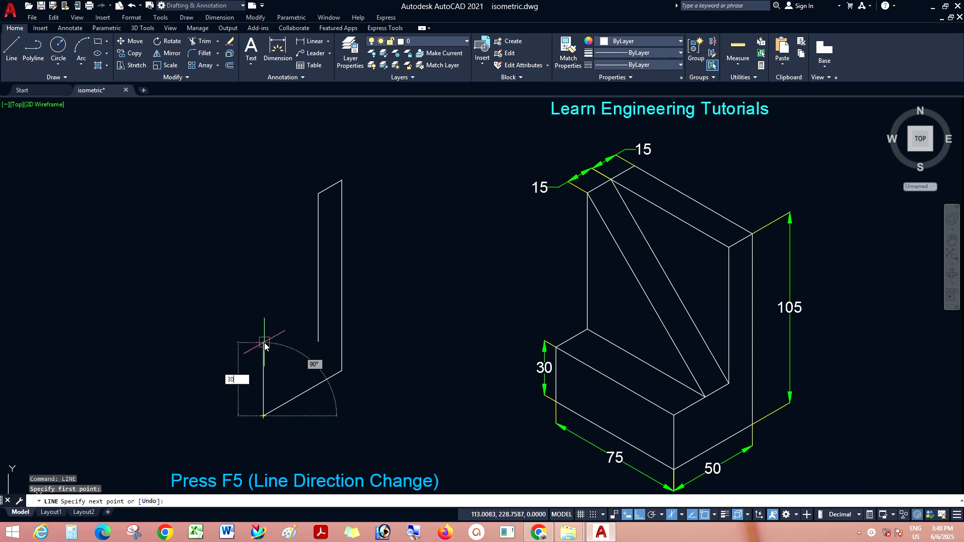
{"action": "key", "text": "Return"}
{"action": "left_click", "coordinate": [392, 305]}
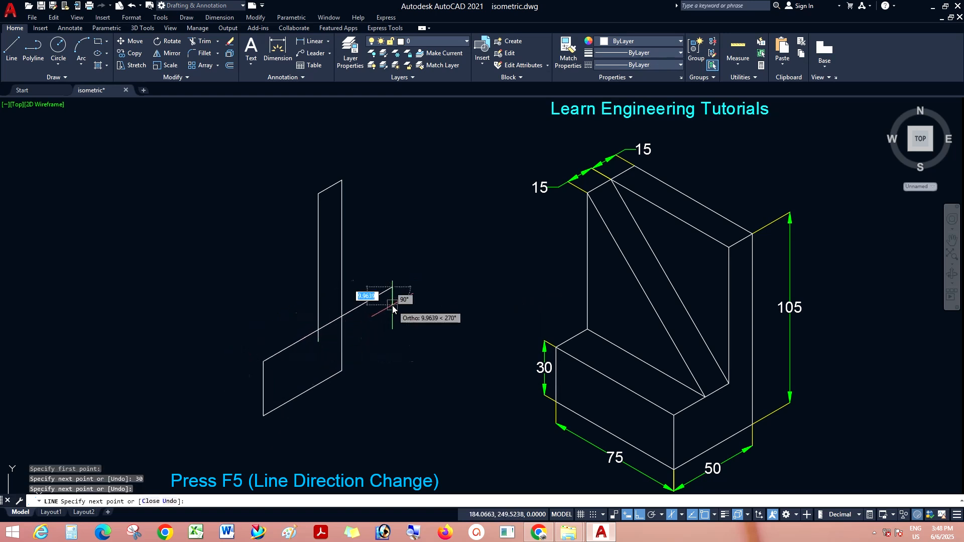
{"action": "key", "text": "Escape"}
Trim the inner vertical's overhang below the sloping edge and the sloping edge's excess beyond the inner vertical.
{"action": "left_click", "coordinate": [205, 41]}
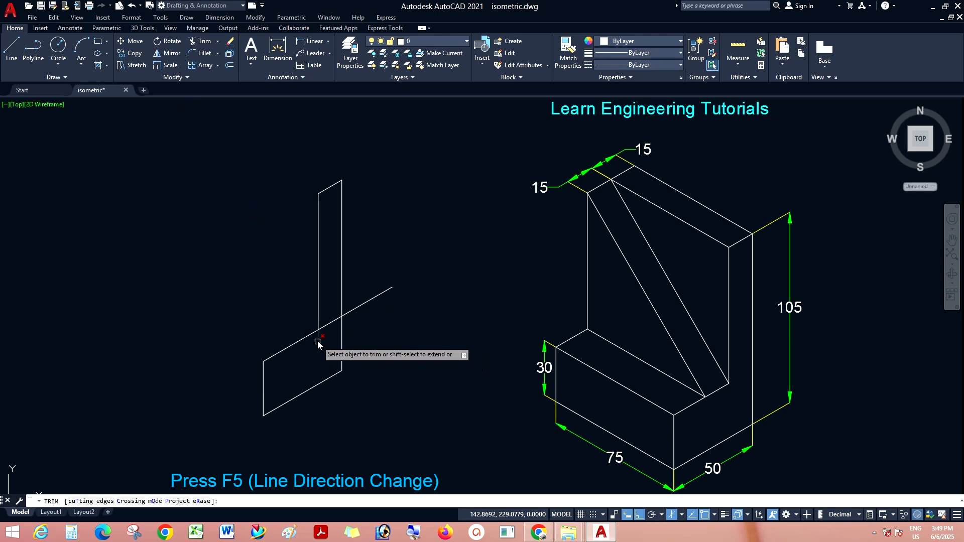
{"action": "left_click", "coordinate": [318, 337]}
{"action": "left_click", "coordinate": [330, 324]}
{"action": "left_click", "coordinate": [351, 315]}
{"action": "key", "text": "Escape"}
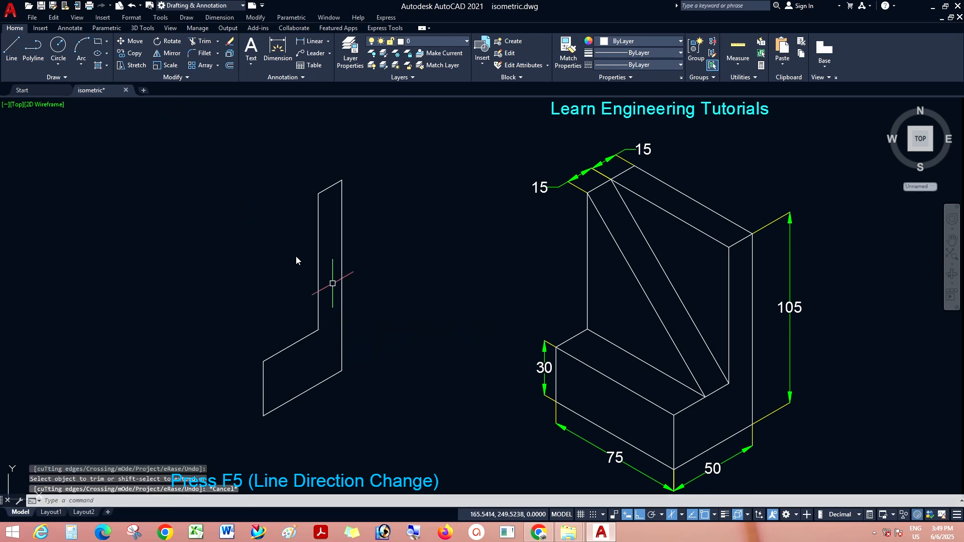
Draw the base's left face from its front bottom corner: 75 at 150°, 30 up, and back to the front top corner.
{"action": "left_click", "coordinate": [11, 48]}
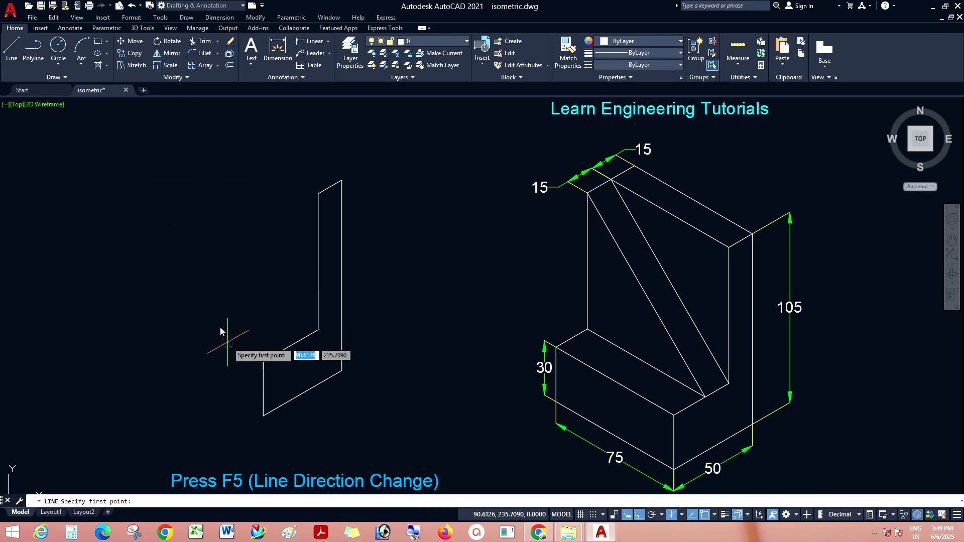
{"action": "left_click", "coordinate": [263, 416]}
{"action": "key", "text": "F5"}
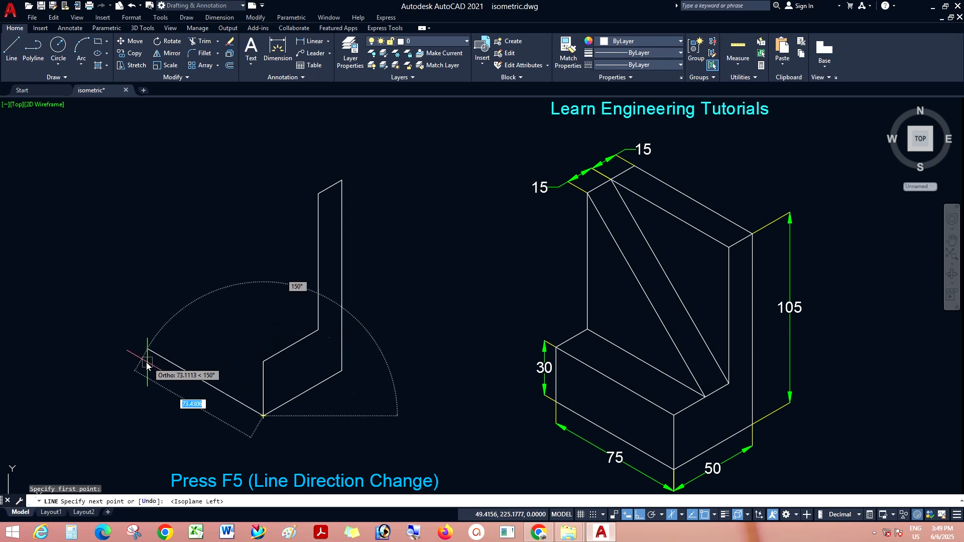
{"action": "type", "text": "75"}
{"action": "key", "text": "Return"}
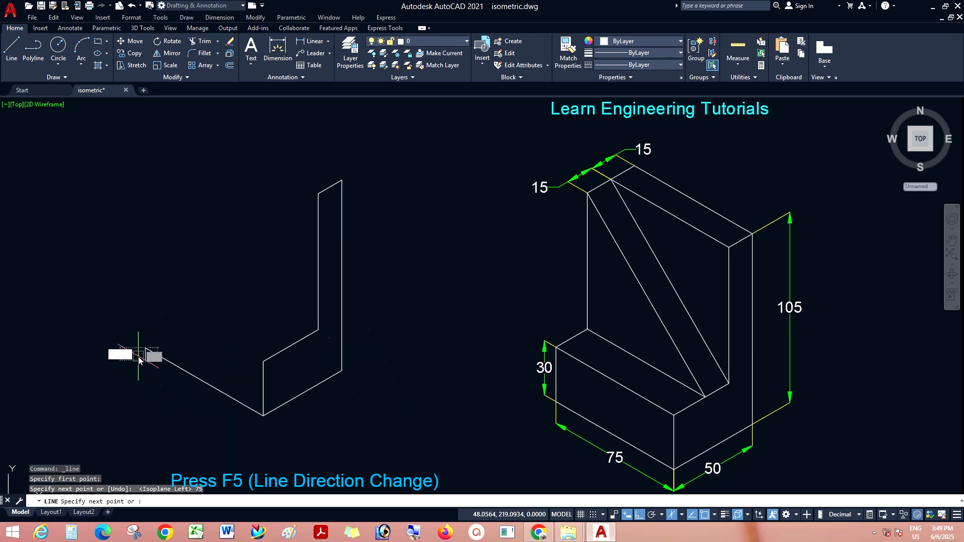
{"action": "type", "text": "30"}
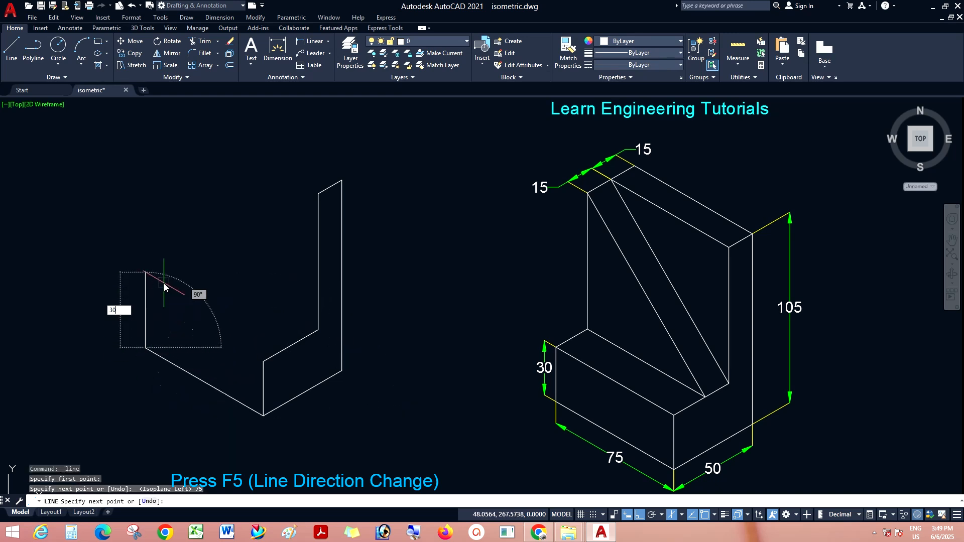
{"action": "key", "text": "Return"}
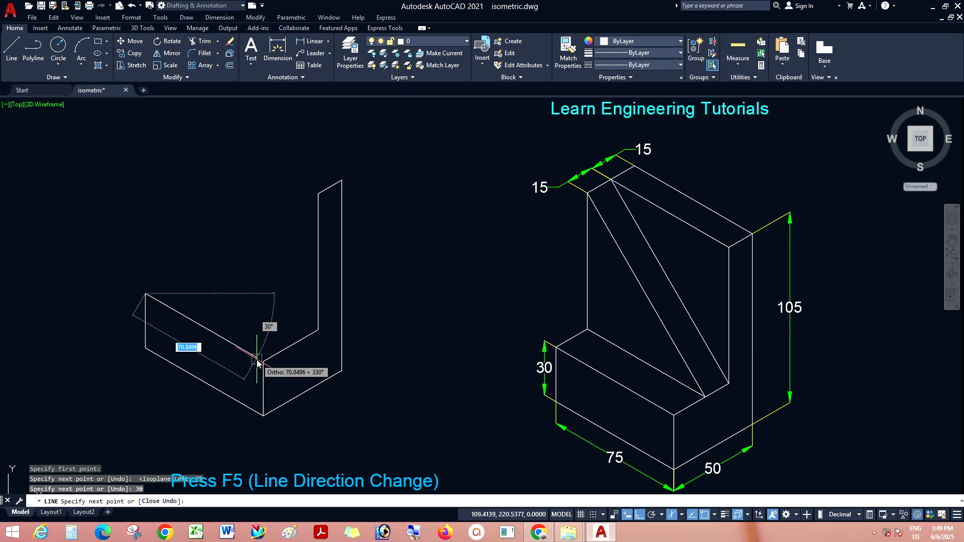
{"action": "left_click", "coordinate": [263, 362]}
{"action": "key", "text": "Escape"}
Outline the upright's top face from its rear top corner: 75 at 150°, 15 at 210°, and back to the front top corner.
{"action": "right_click", "coordinate": [227, 296]}
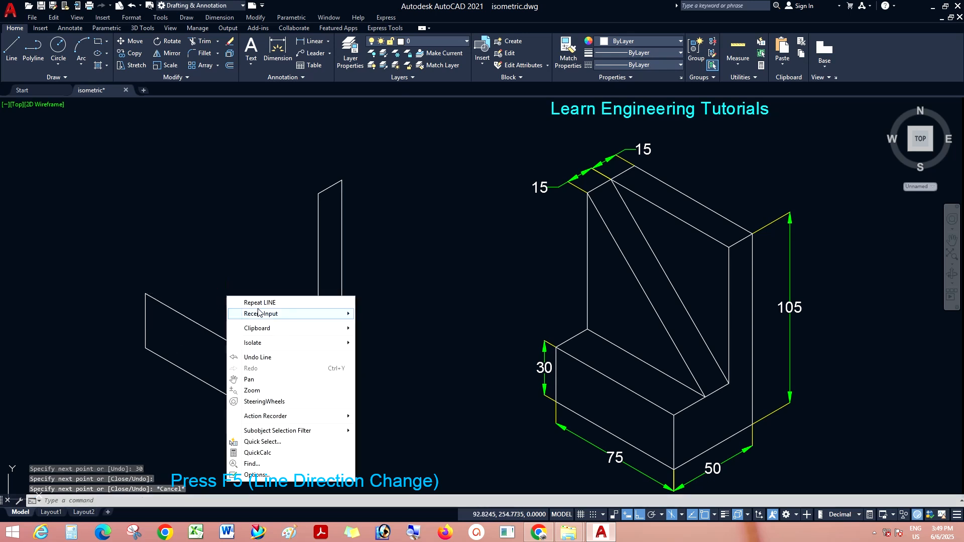
{"action": "left_click", "coordinate": [258, 303]}
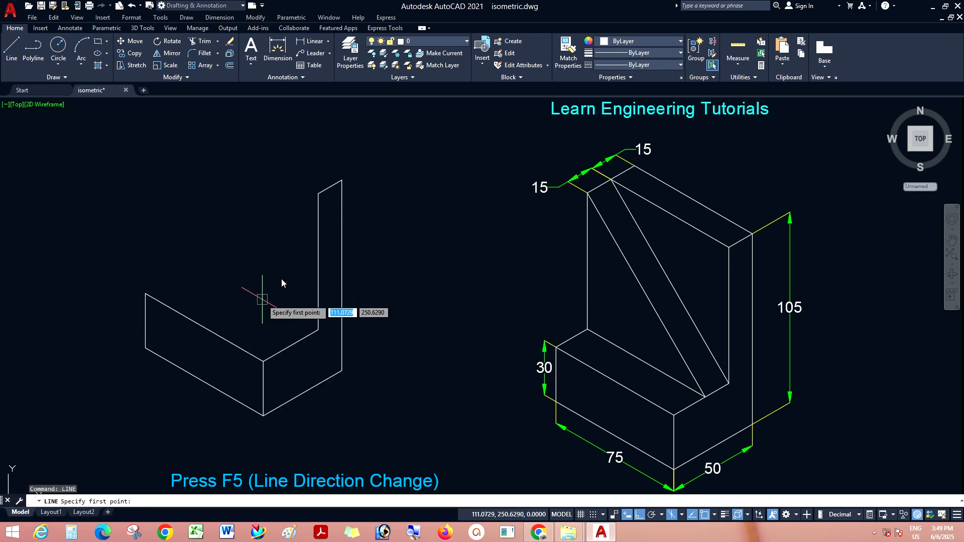
{"action": "left_click", "coordinate": [342, 181]}
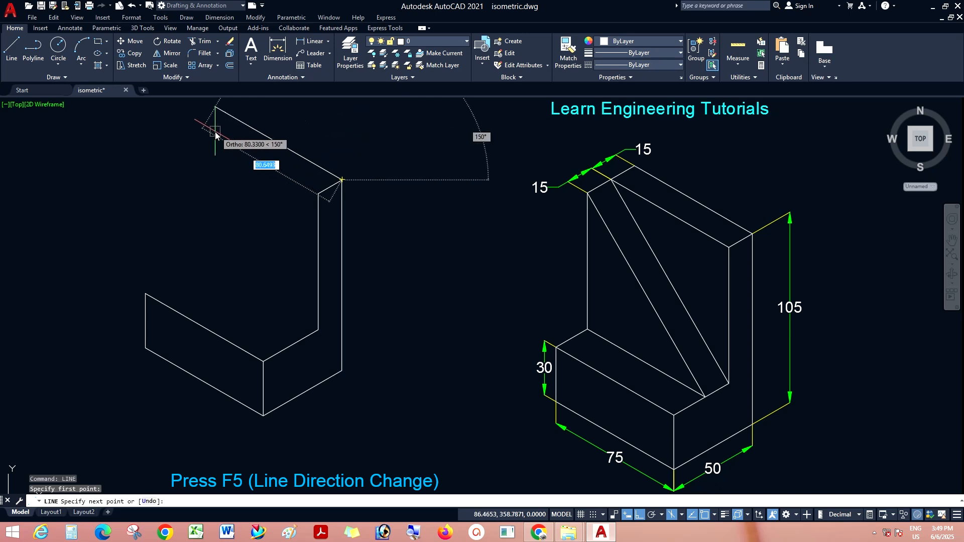
{"action": "type", "text": "75"}
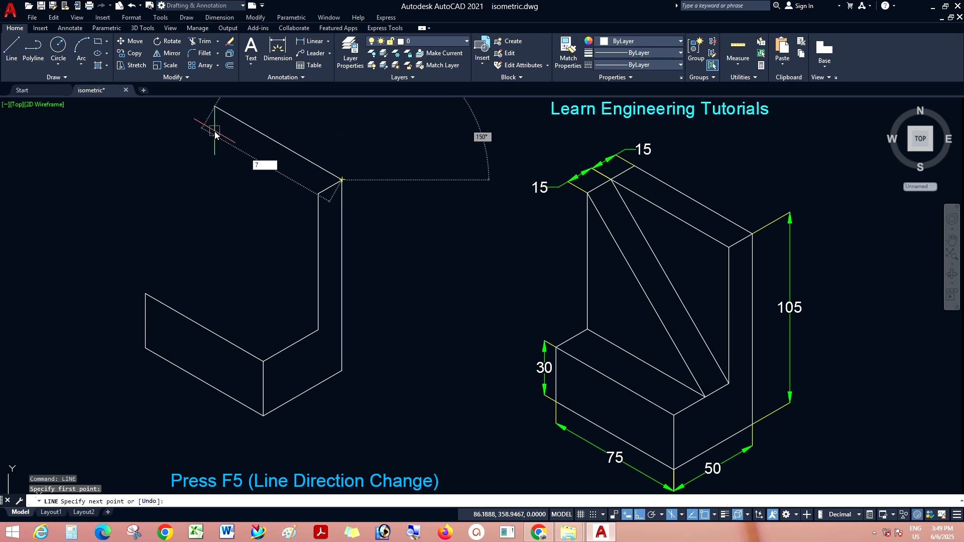
{"action": "key", "text": "Return"}
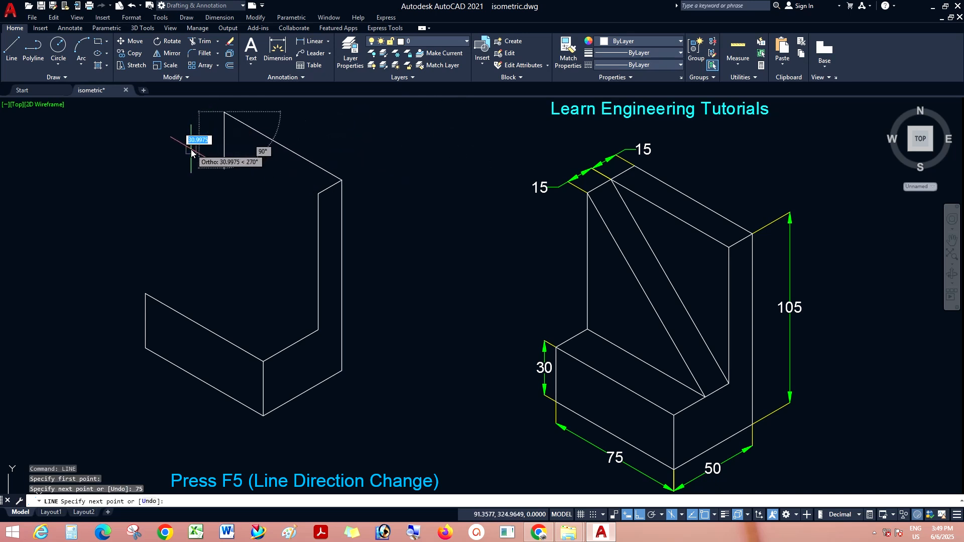
{"action": "key", "text": "F5"}
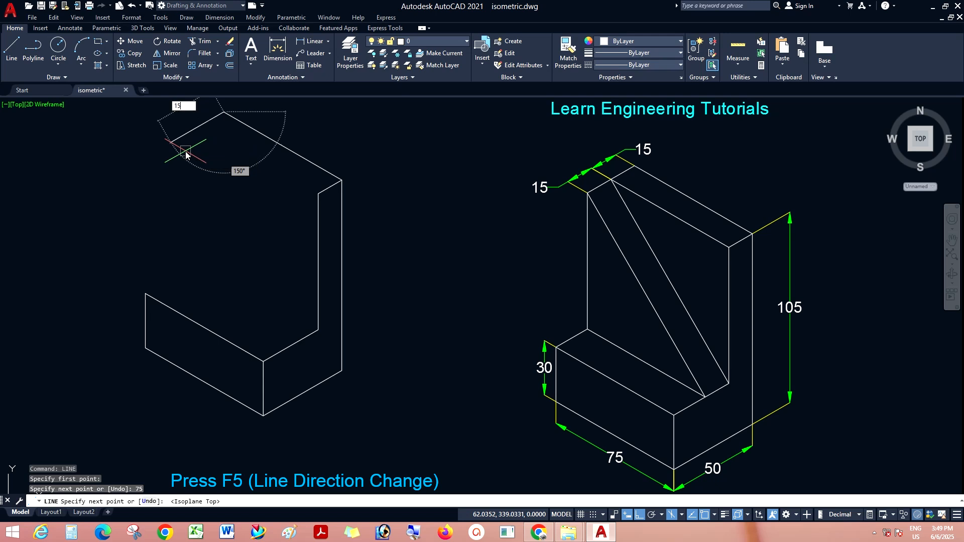
{"action": "type", "text": "15"}
{"action": "key", "text": "Return"}
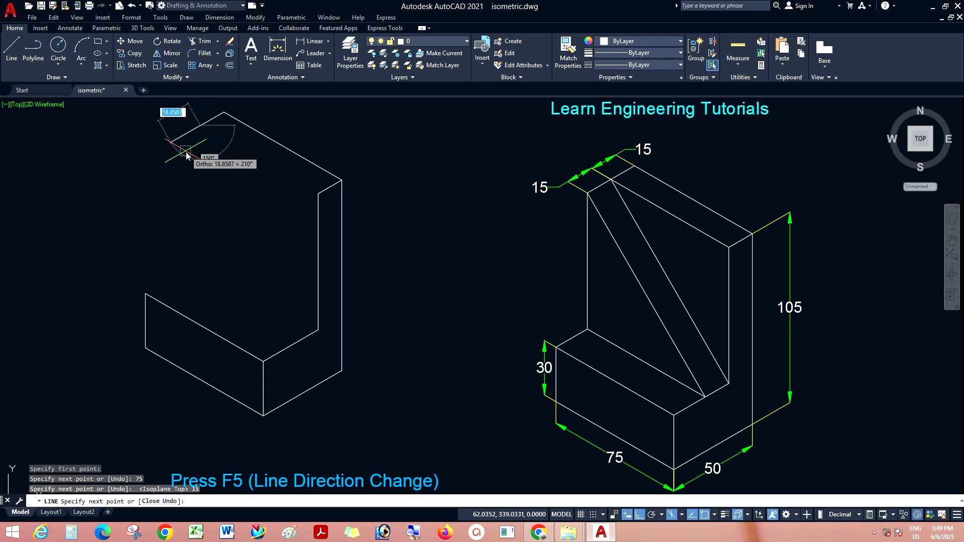
{"action": "left_click", "coordinate": [318, 195]}
{"action": "key", "text": "Escape"}
Draw a diagonal line from the top face's far front corner to the inner corner where the upright meets the base.
{"action": "right_click", "coordinate": [379, 161]}
{"action": "left_click", "coordinate": [398, 170]}
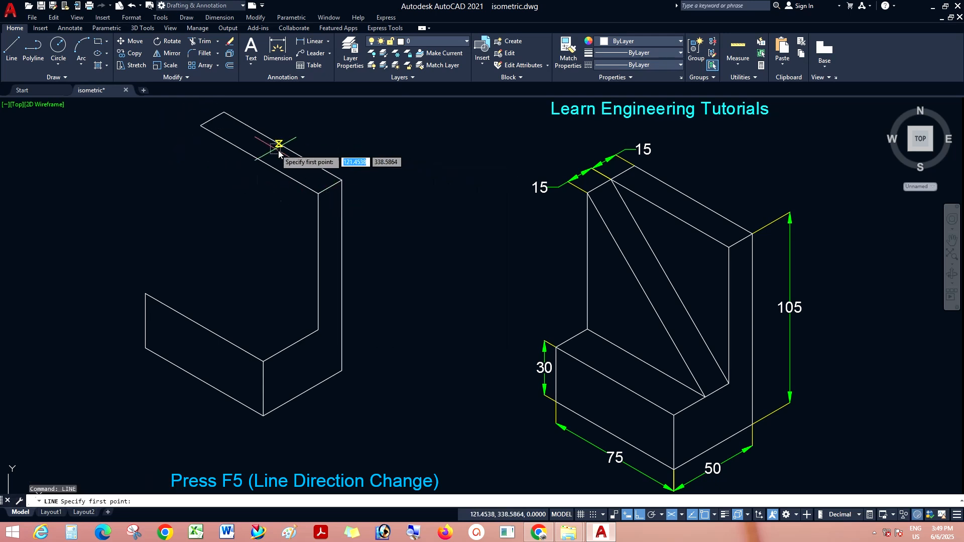
{"action": "left_click", "coordinate": [200, 125]}
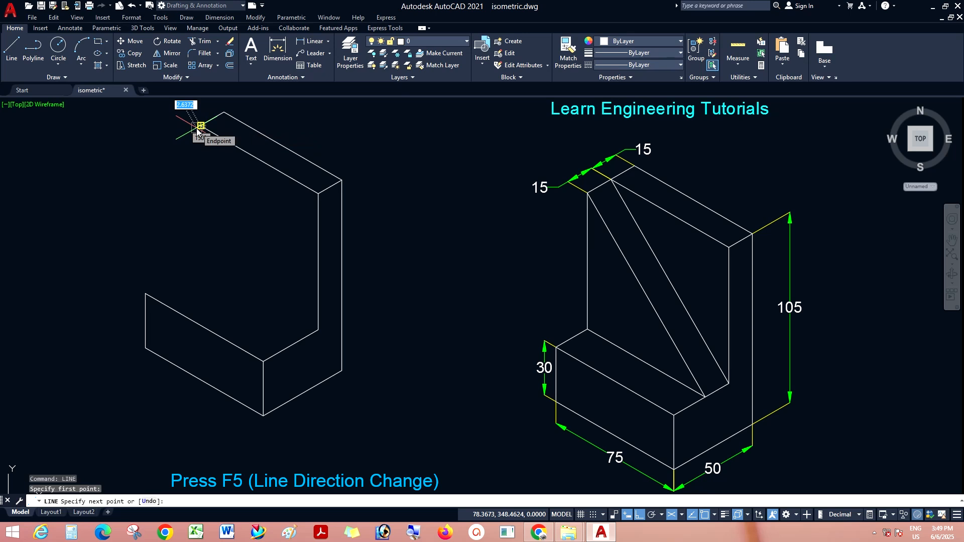
{"action": "left_click", "coordinate": [319, 329]}
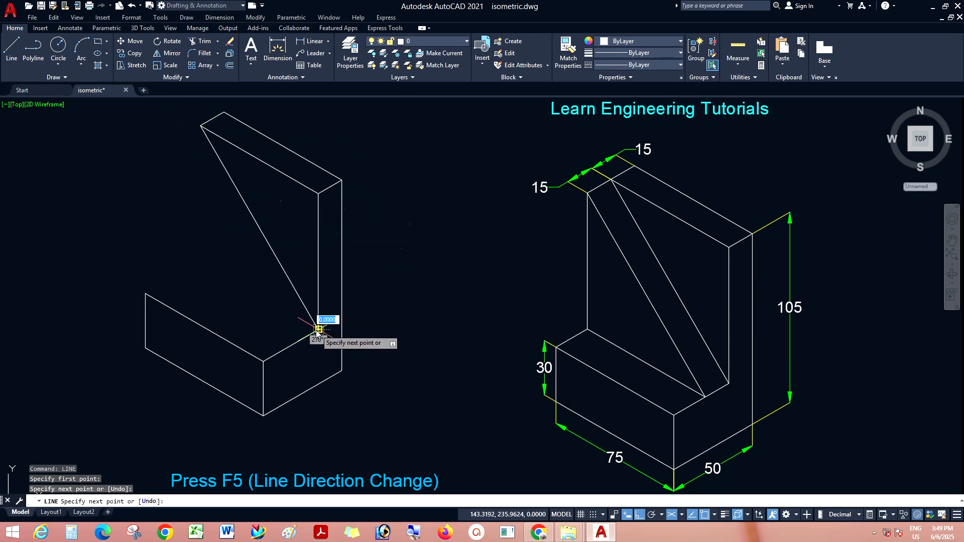
{"action": "key", "text": "Escape"}
Draw the rib's 15-long top edge at 210° from the diagonal's upper end, followed by a vertical line down toward the base.
{"action": "right_click", "coordinate": [384, 177]}
{"action": "left_click", "coordinate": [402, 185]}
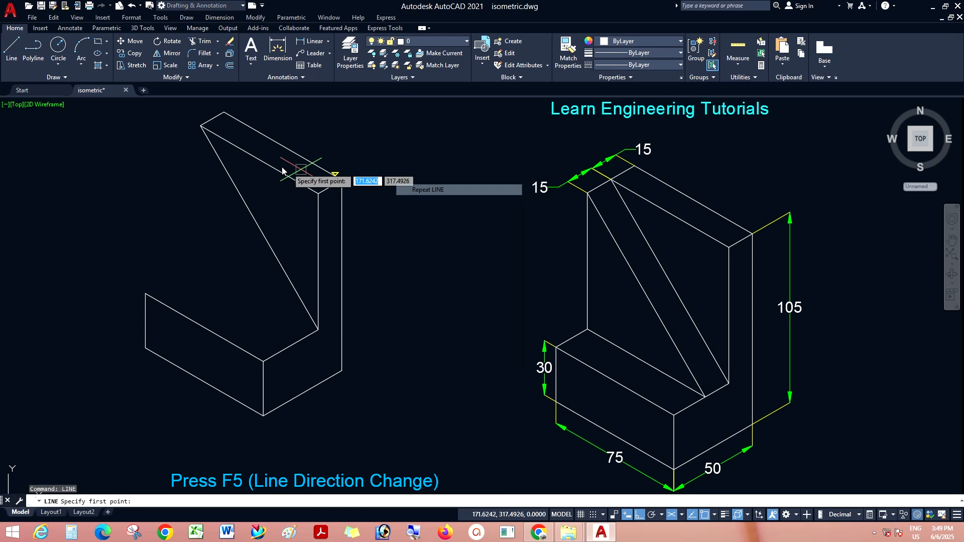
{"action": "left_click", "coordinate": [200, 126]}
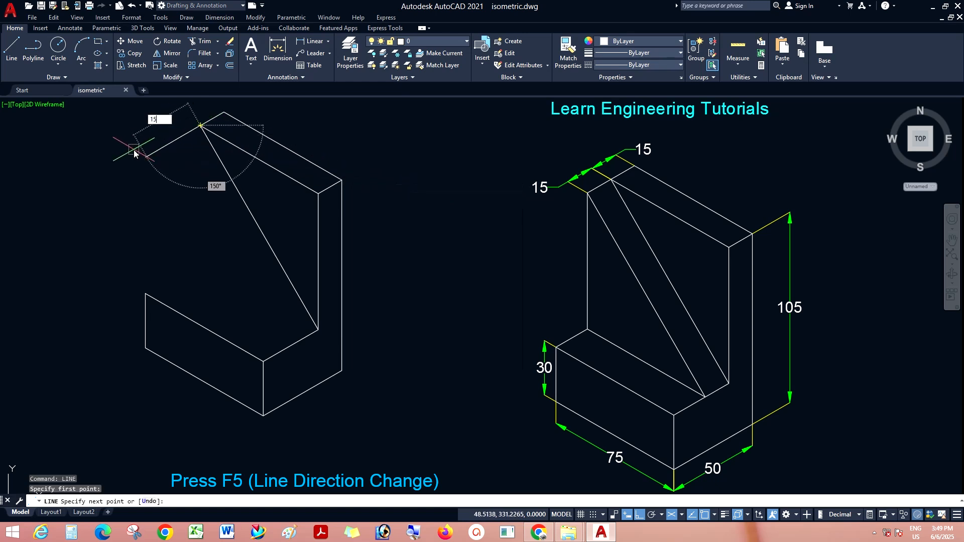
{"action": "key", "text": "Return"}
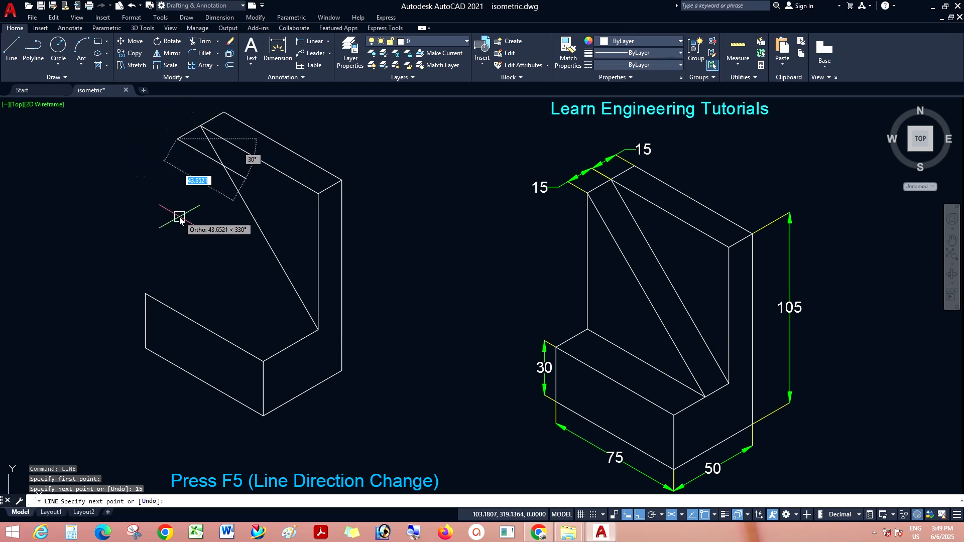
{"action": "key", "text": "F5"}
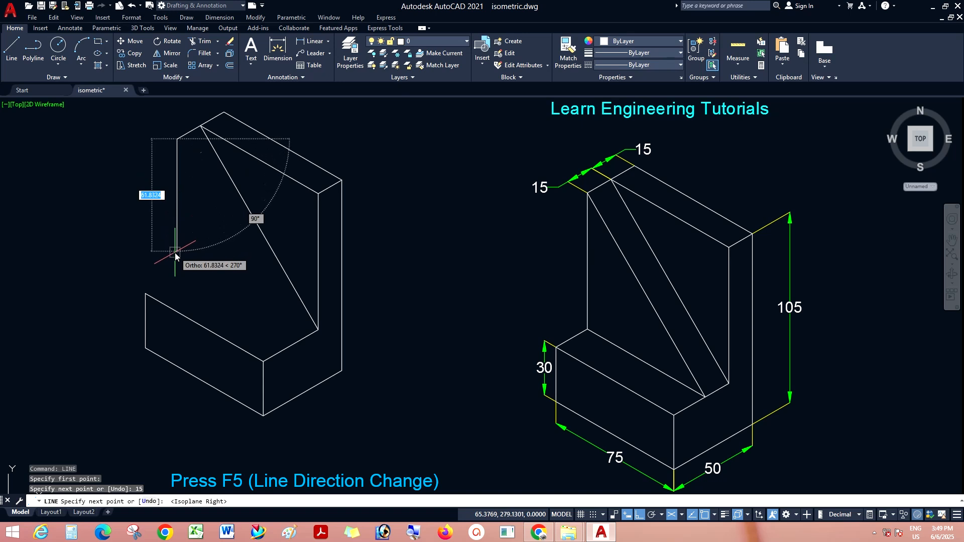
{"action": "left_click", "coordinate": [173, 283]}
{"action": "key", "text": "Escape"}
Draw a 20-long line at 30° from the base's far top corner to the rib's vertical line.
{"action": "right_click", "coordinate": [200, 244]}
{"action": "left_click", "coordinate": [213, 253]}
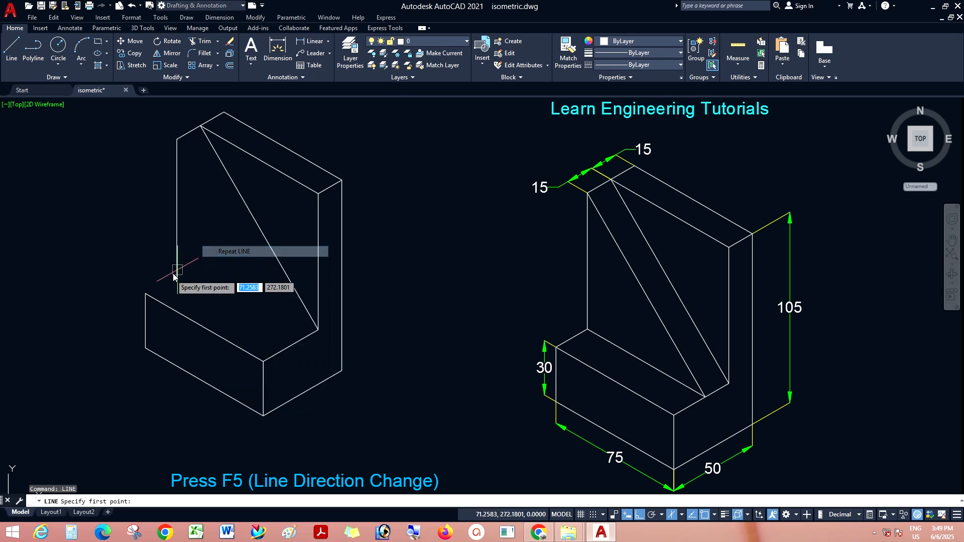
{"action": "left_click", "coordinate": [146, 293]}
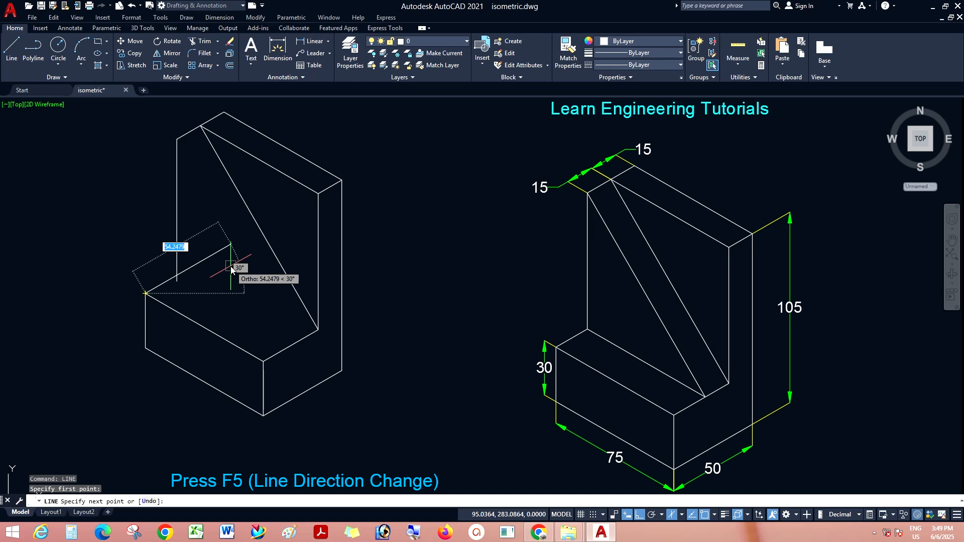
{"action": "type", "text": "20"}
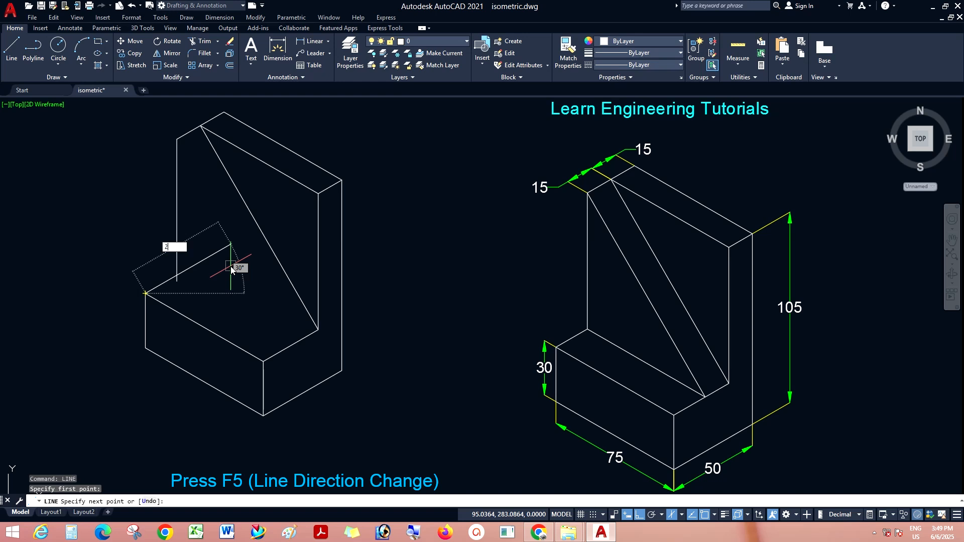
{"action": "key", "text": "Return"}
{"action": "key", "text": "Escape"}
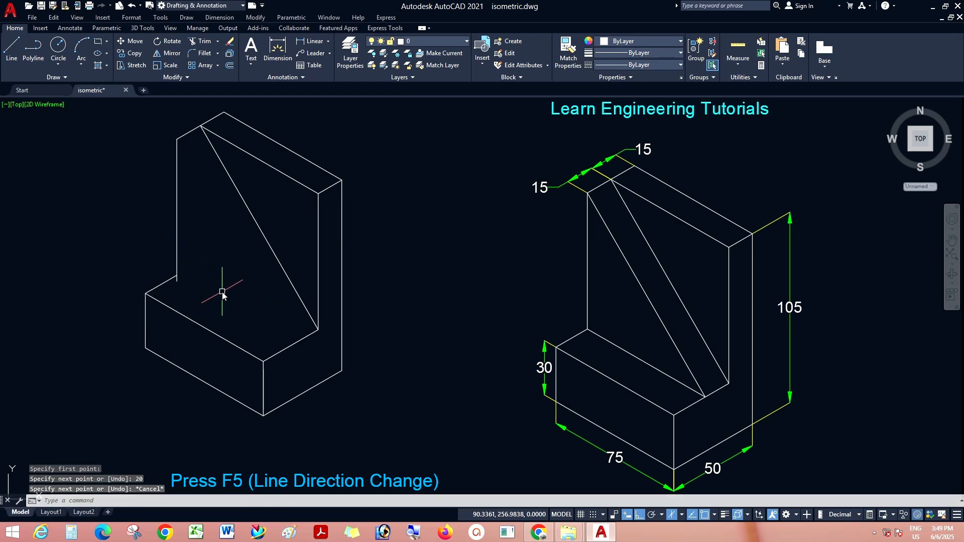
Trim the short overshoot of the rib's vertical edge below the base's top edge.
{"action": "left_click", "coordinate": [193, 45]}
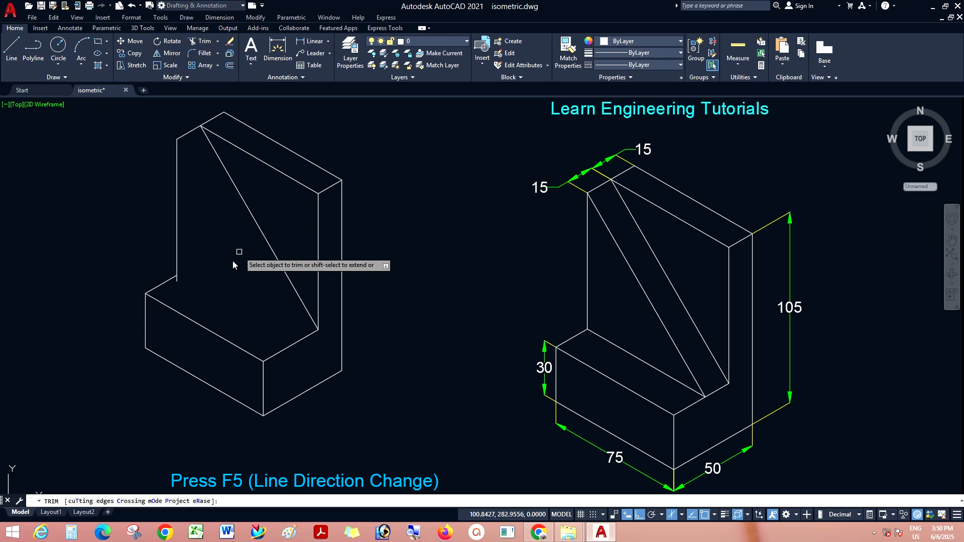
{"action": "left_click", "coordinate": [177, 279]}
{"action": "key", "text": "Escape"}
Draw a line at 330° from the foot of the rib's vertical edge across the base top, and trim its overshoot past the front edge.
{"action": "left_click", "coordinate": [12, 48]}
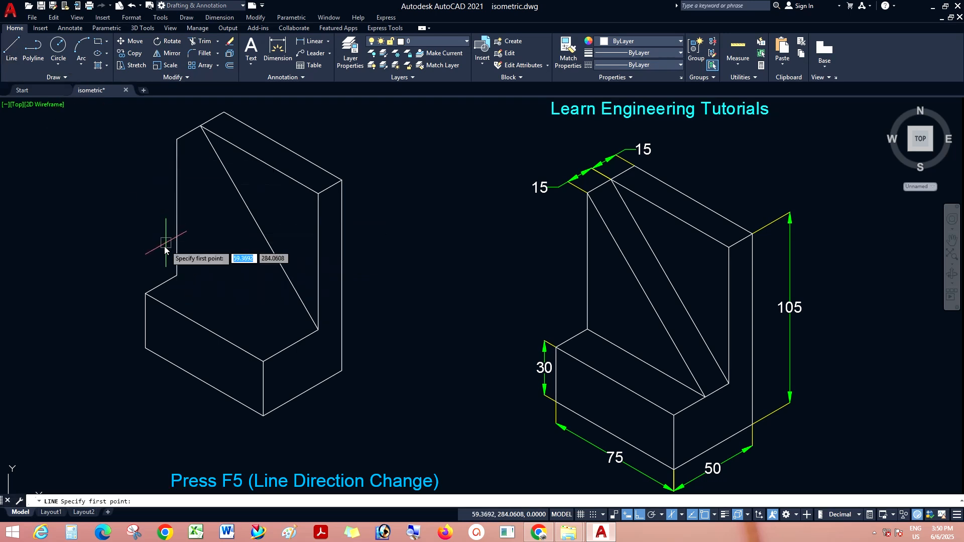
{"action": "left_click", "coordinate": [177, 275]}
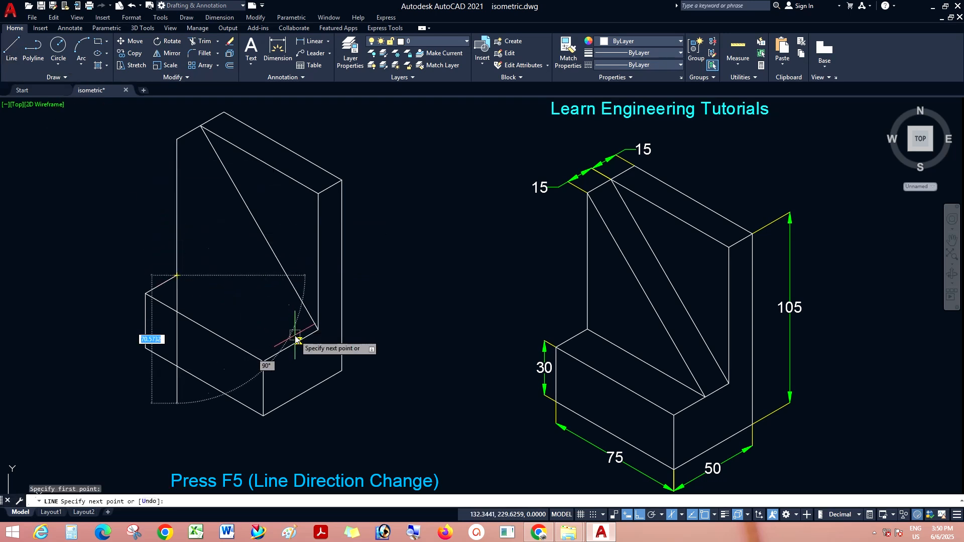
{"action": "key", "text": "F5"}
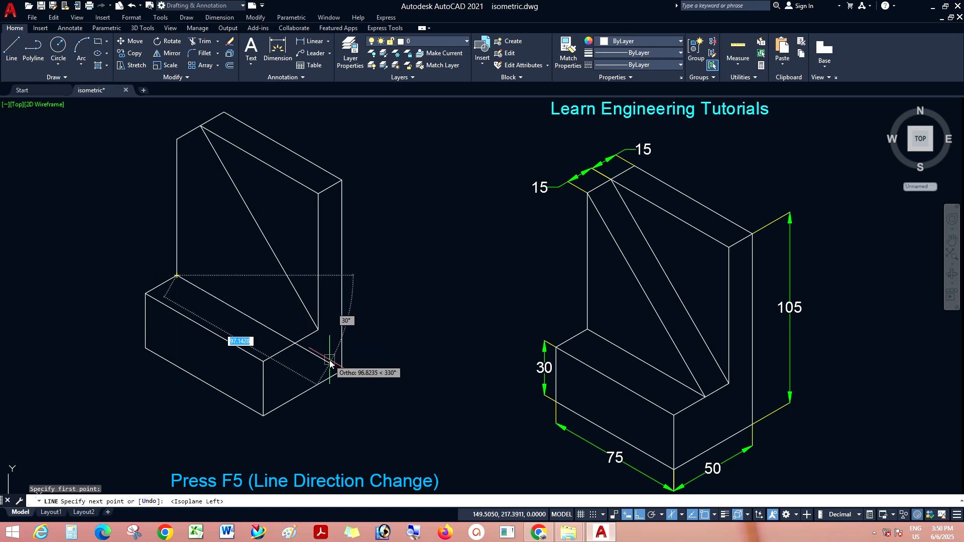
{"action": "left_click", "coordinate": [329, 363]}
{"action": "key", "text": "Escape"}
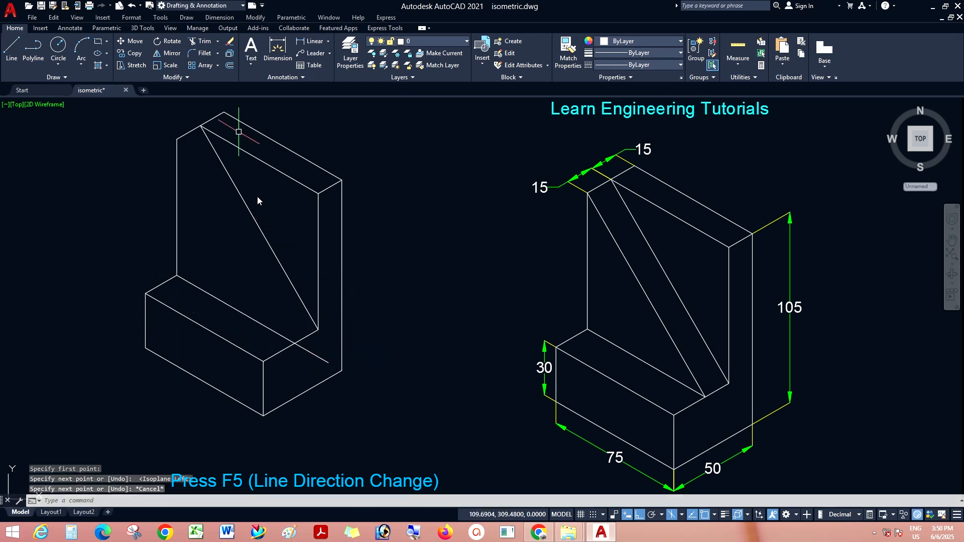
{"action": "left_click", "coordinate": [194, 45]}
{"action": "left_click", "coordinate": [317, 357]}
{"action": "key", "text": "Escape"}
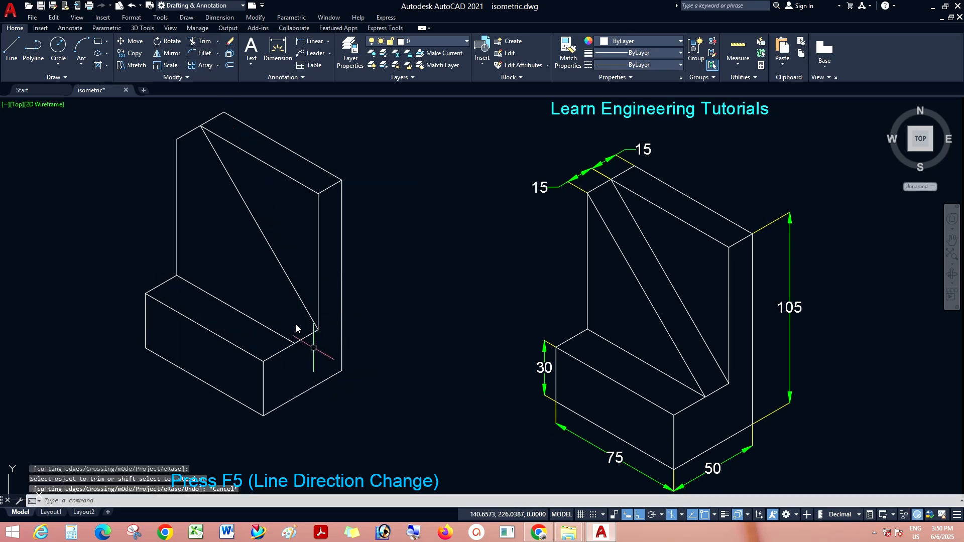
Draw the rib's second diagonal from the top of its vertical edge to the intersection on the base's short top edge.
{"action": "left_click", "coordinate": [12, 49]}
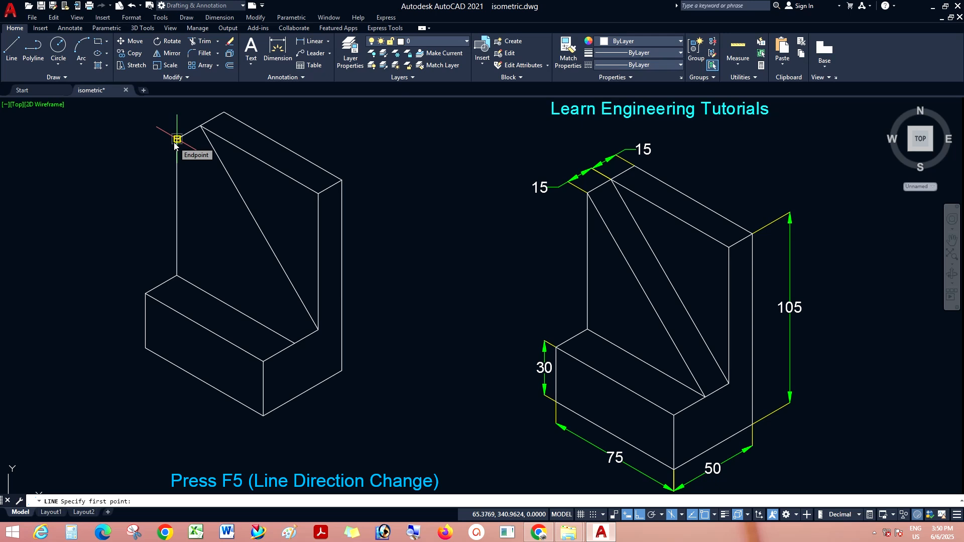
{"action": "left_click", "coordinate": [175, 142]}
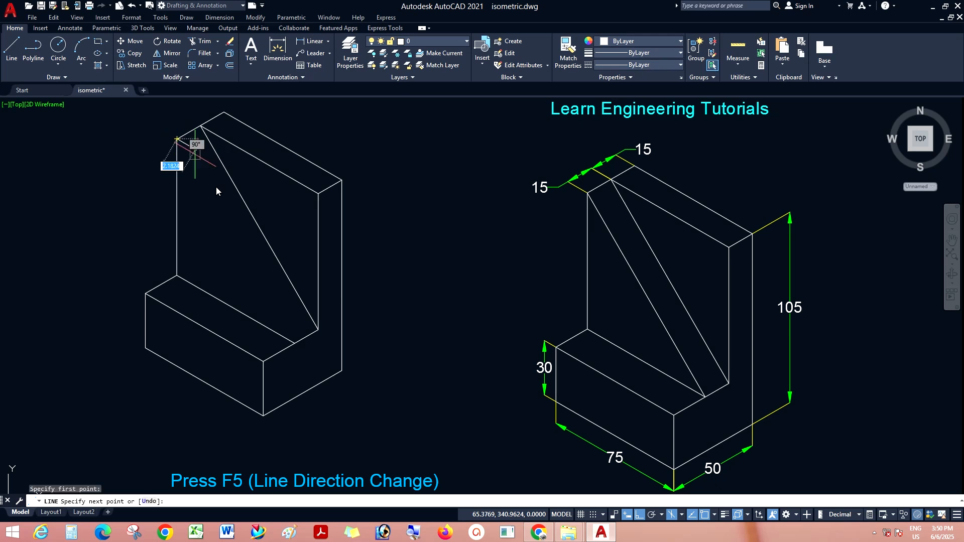
{"action": "left_click", "coordinate": [294, 343]}
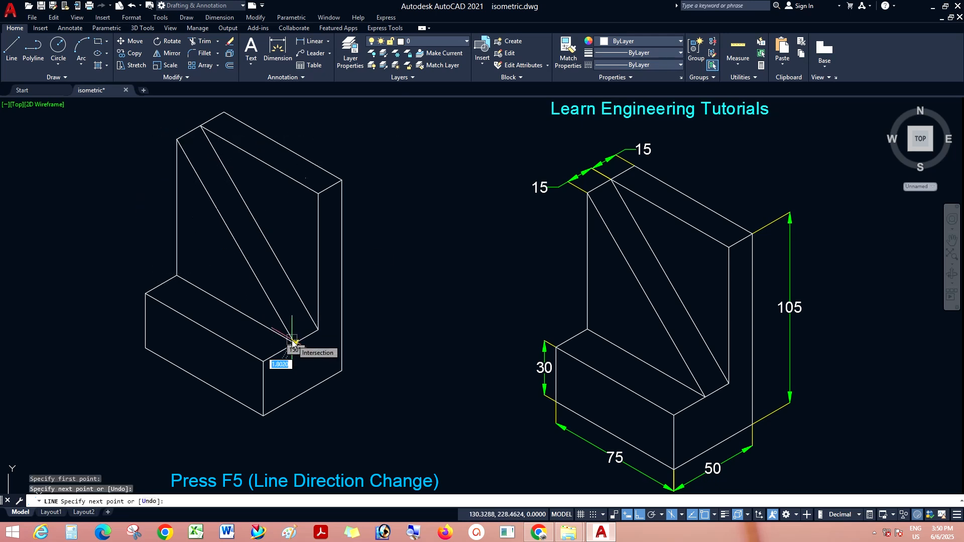
{"action": "key", "text": "Escape"}
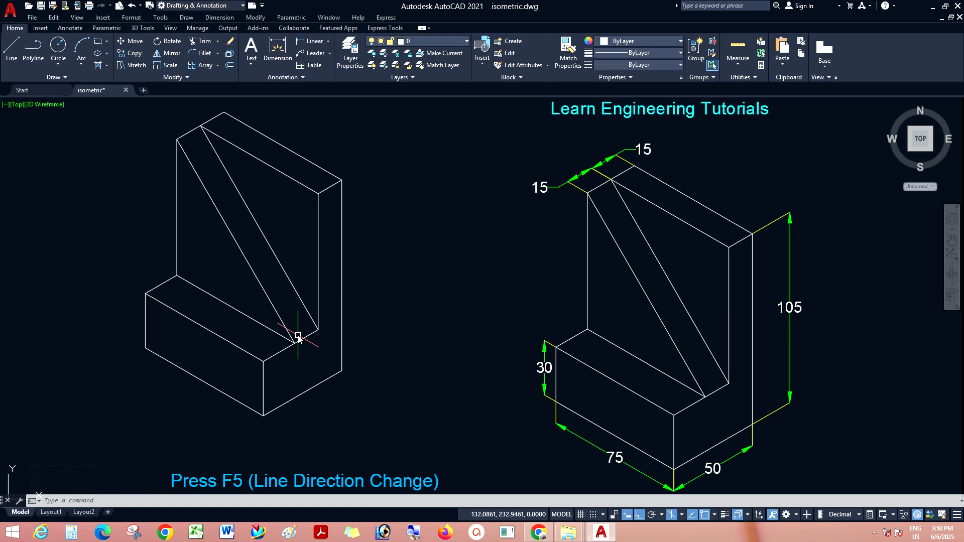
Move the whole new bracket drawing closer to the reference drawing in two short moves, the second one at 330°.
{"action": "left_click", "coordinate": [92, 105]}
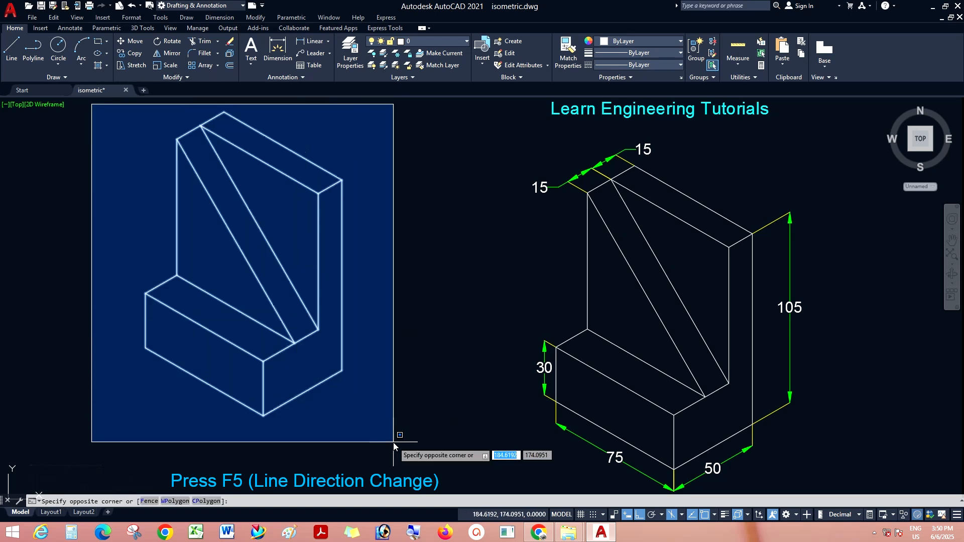
{"action": "left_click", "coordinate": [393, 443]}
{"action": "left_click", "coordinate": [133, 42]}
{"action": "left_click", "coordinate": [294, 212]}
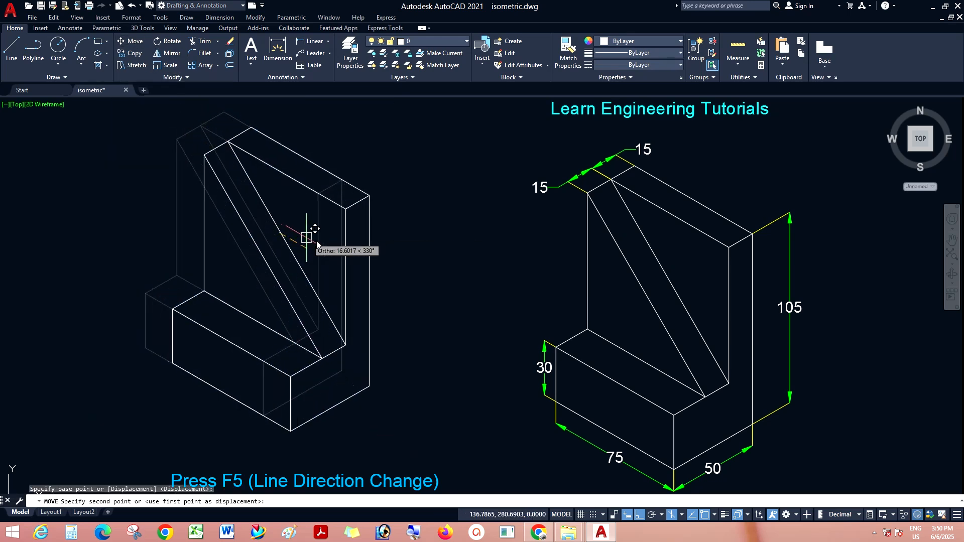
{"action": "left_click", "coordinate": [333, 219]}
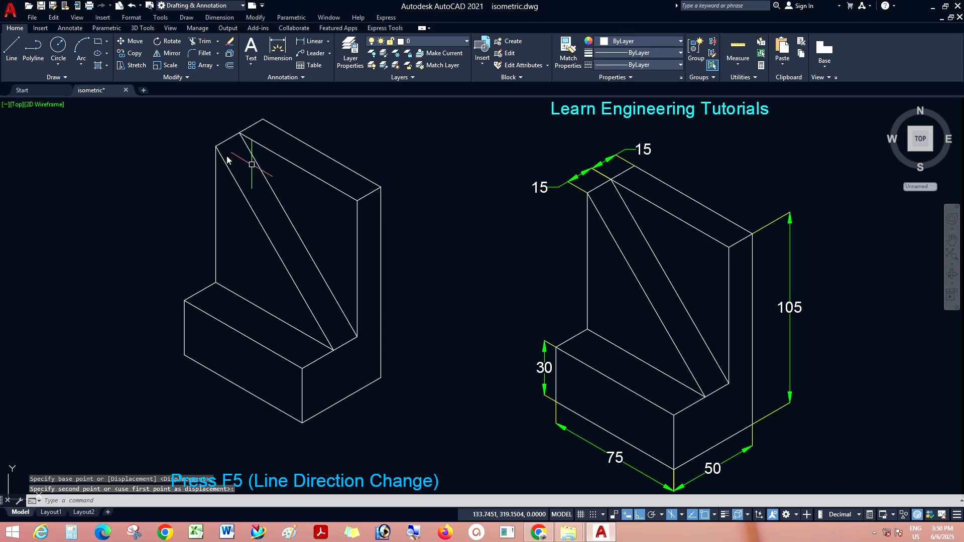
{"action": "left_click", "coordinate": [148, 117]}
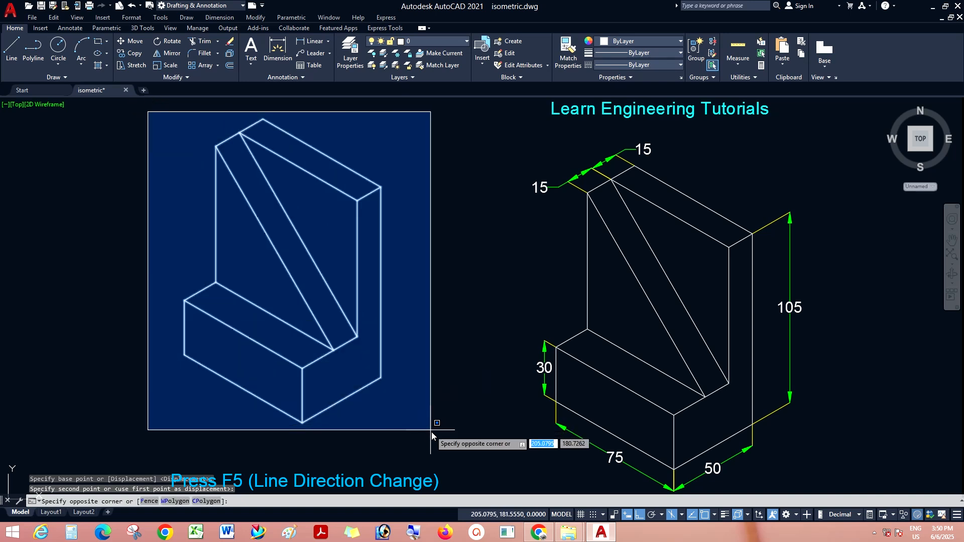
{"action": "left_click", "coordinate": [422, 420]}
{"action": "left_click", "coordinate": [132, 41]}
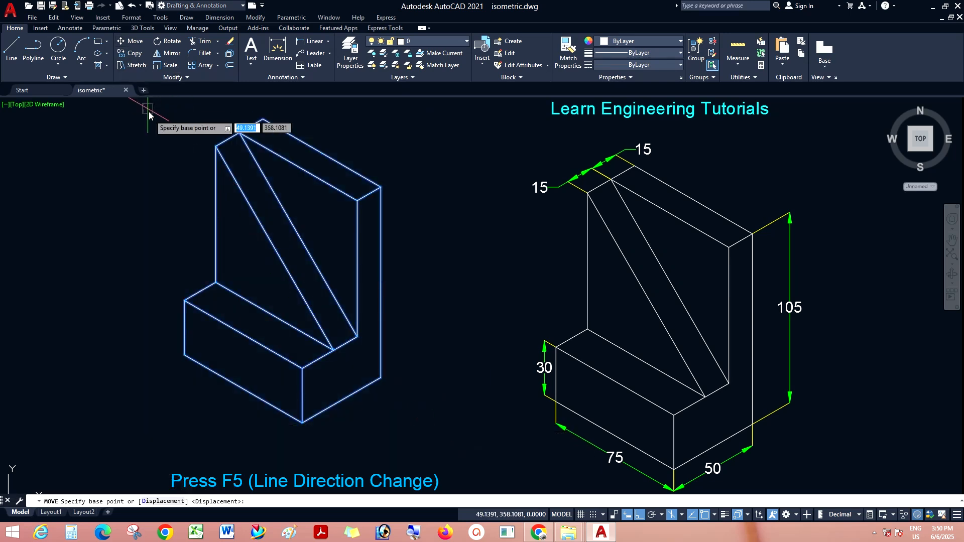
{"action": "left_click", "coordinate": [158, 138]}
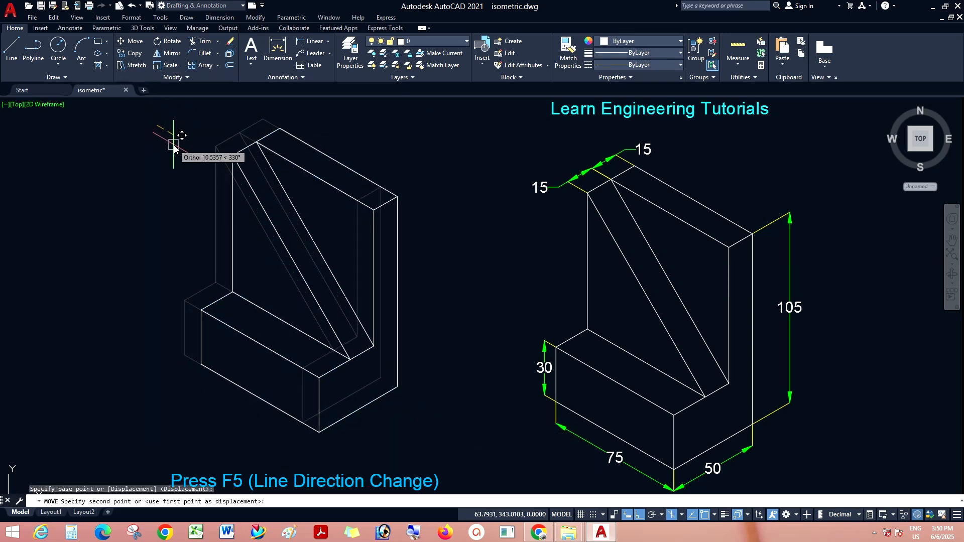
Add an aligned dimension below the base's short bottom edge, from the front corner to the rear corner.
{"action": "left_click", "coordinate": [219, 18]}
{"action": "left_click", "coordinate": [230, 55]}
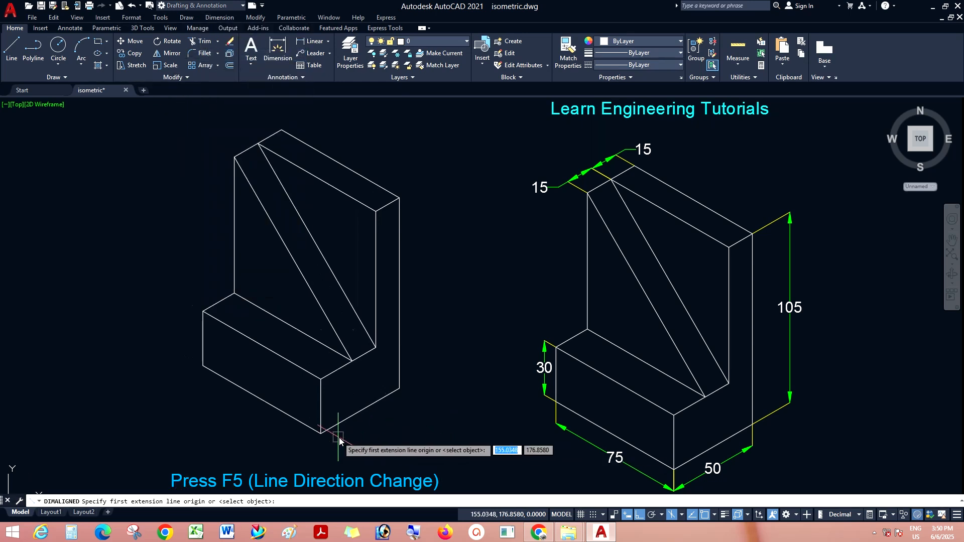
{"action": "left_click", "coordinate": [321, 433]}
{"action": "left_click", "coordinate": [400, 389]}
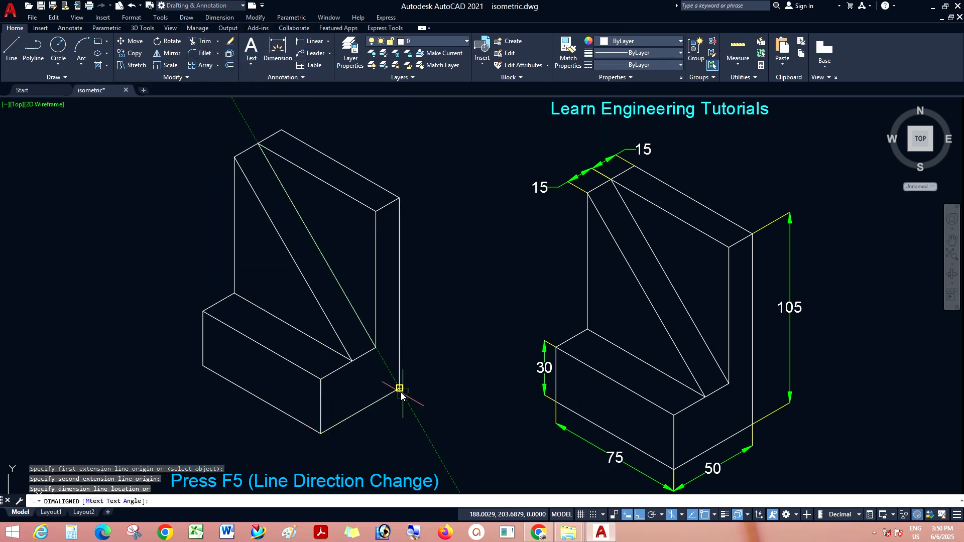
Add an aligned dimension below the base's long bottom edge, ending at the front corner.
{"action": "right_click", "coordinate": [432, 302]}
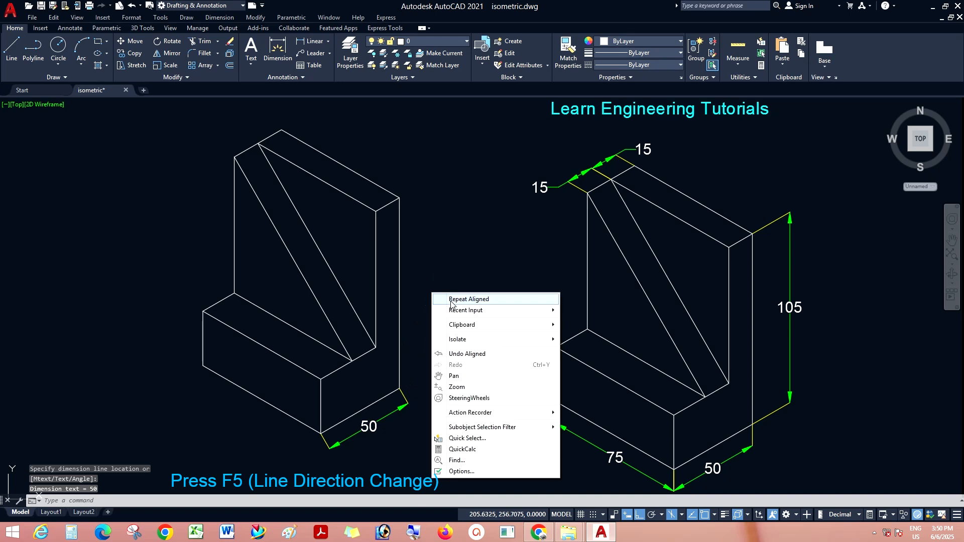
{"action": "left_click", "coordinate": [452, 294]}
{"action": "left_click", "coordinate": [203, 365]}
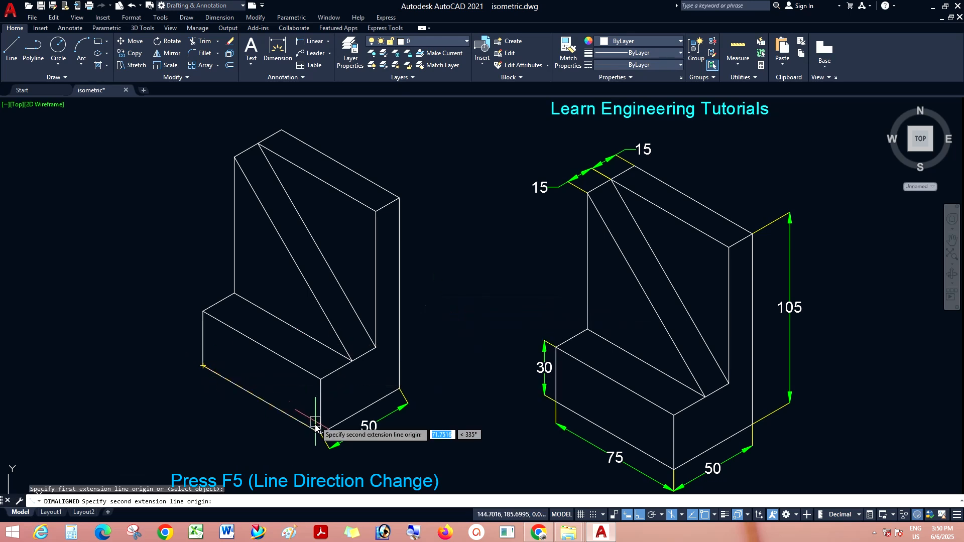
{"action": "left_click", "coordinate": [320, 433]}
{"action": "left_click", "coordinate": [293, 441]}
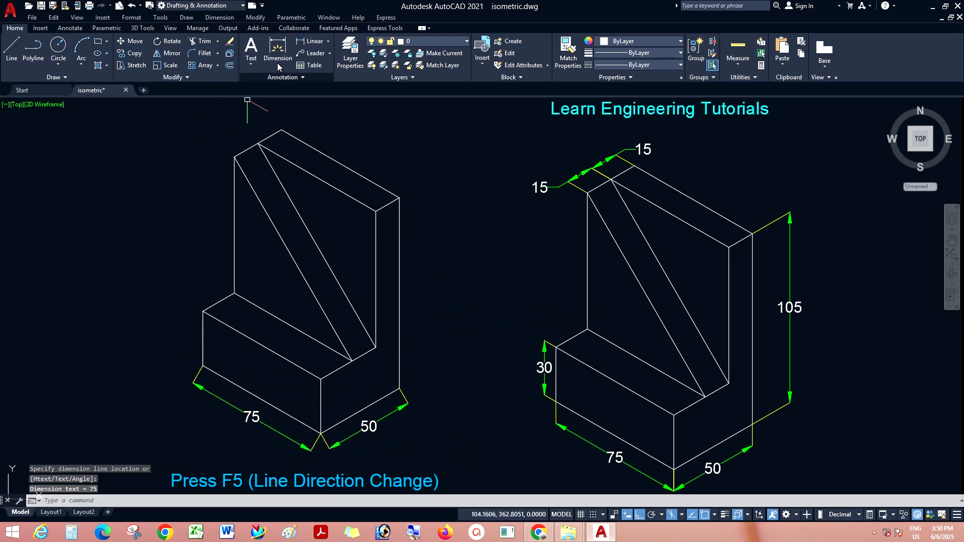
Apply Oblique to the short bottom edge's dimension, picking two points on the upright's vertical edge as its extension line direction.
{"action": "left_click", "coordinate": [219, 18]}
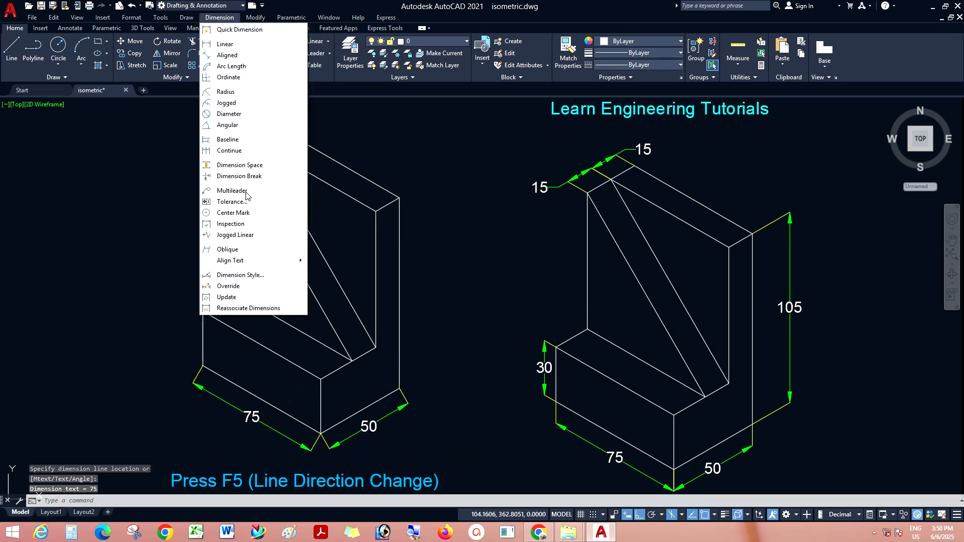
{"action": "left_click", "coordinate": [228, 249]}
{"action": "left_click", "coordinate": [394, 413]}
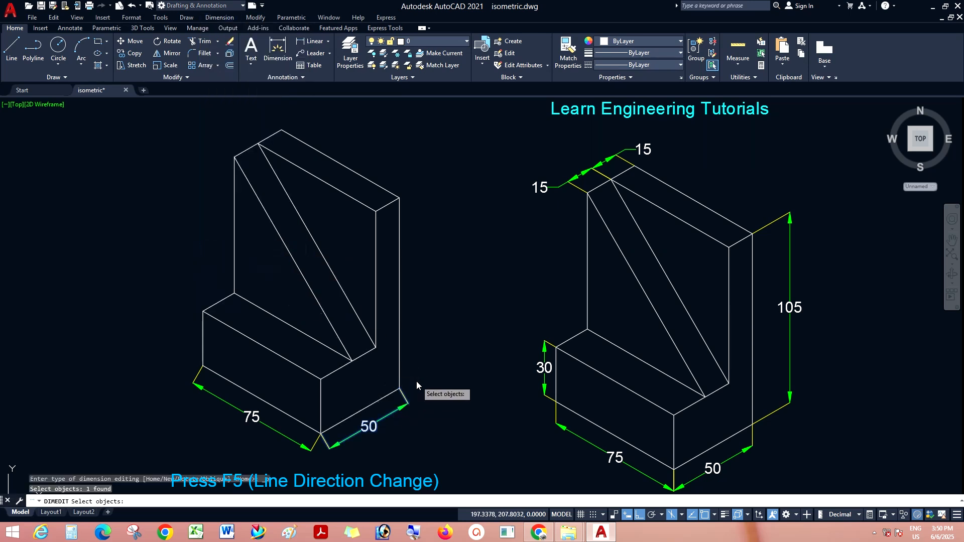
{"action": "key", "text": "Return"}
{"action": "left_click", "coordinate": [400, 388]}
{"action": "left_click", "coordinate": [399, 366]}
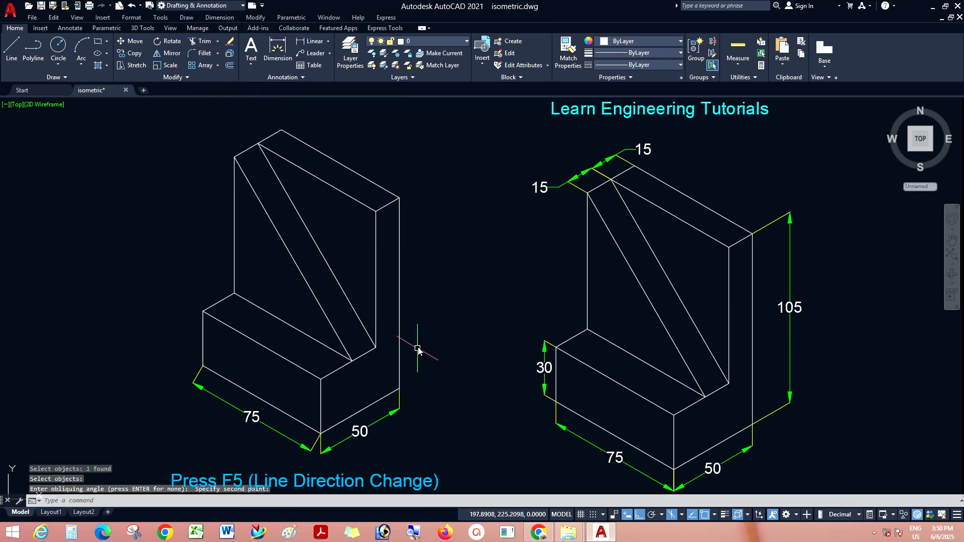
Apply Oblique to the long bottom edge's dimension, using the base's vertical front edge as its extension line direction.
{"action": "right_click", "coordinate": [416, 348]}
{"action": "left_click", "coordinate": [456, 168]}
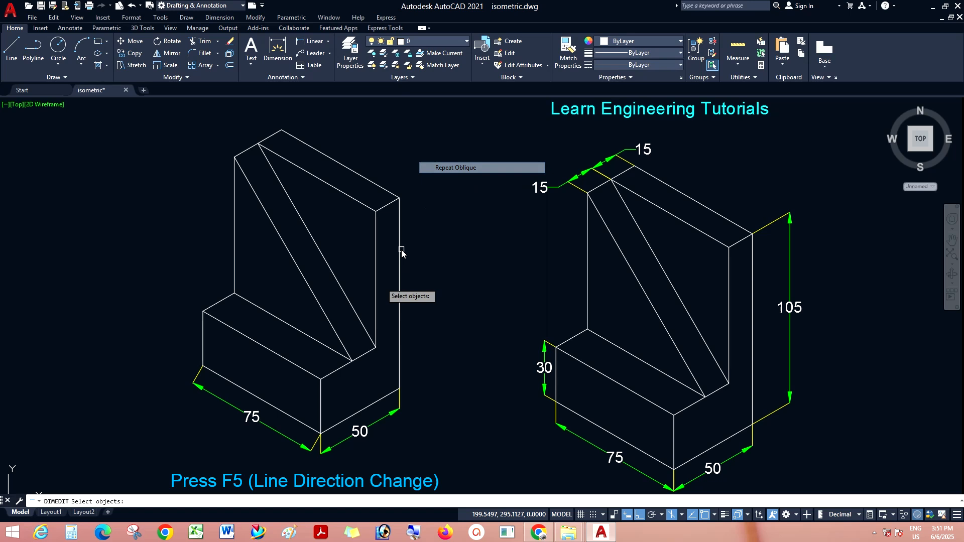
{"action": "left_click", "coordinate": [304, 448]}
{"action": "key", "text": "Return"}
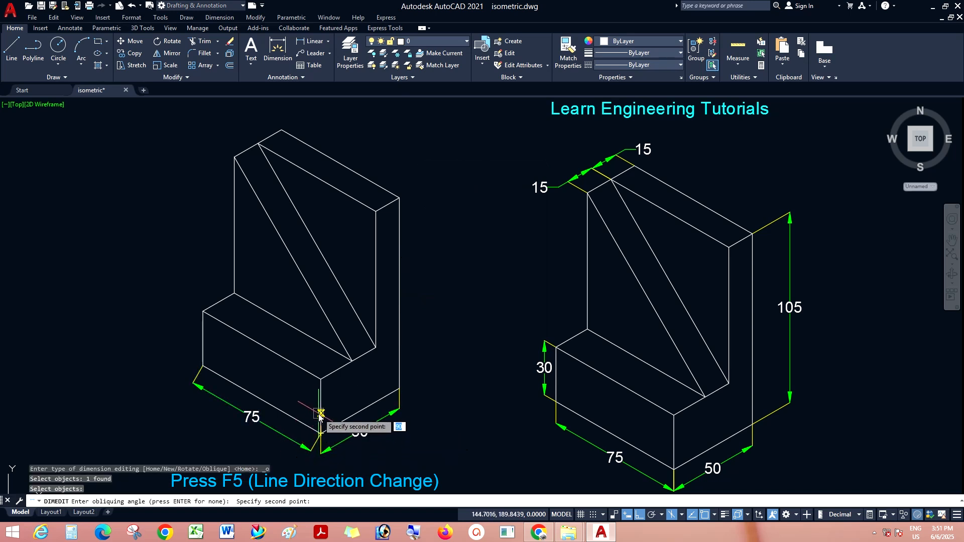
{"action": "left_click", "coordinate": [320, 433]}
Stretch the long bottom edge's dimension line so its arrow end meets the arrow end of the short edge's dimension.
{"action": "scroll", "coordinate": [327, 462], "scroll_direction": "up", "scroll_amount": 4}
{"action": "left_click", "coordinate": [311, 451]}
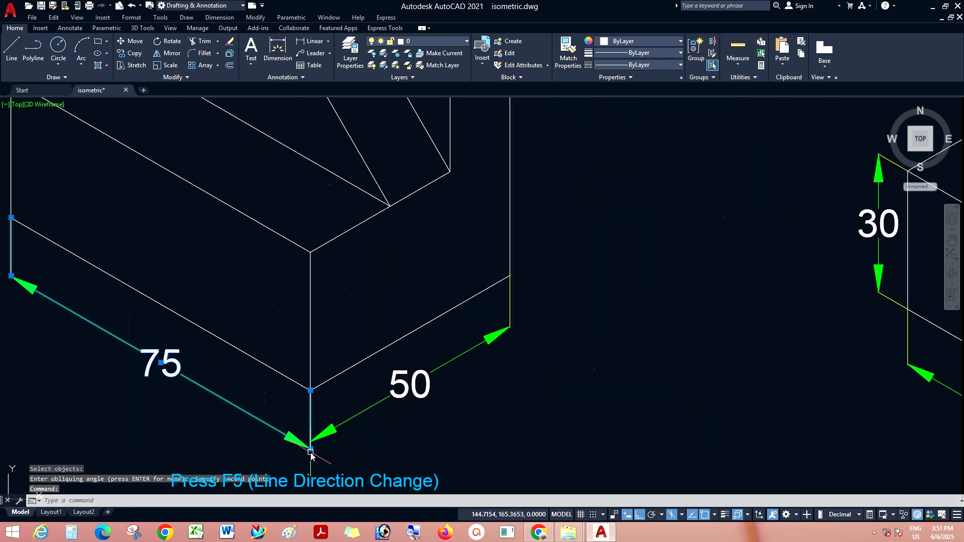
{"action": "left_click", "coordinate": [310, 449]}
{"action": "left_click", "coordinate": [309, 442]}
{"action": "scroll", "coordinate": [349, 449], "scroll_direction": "down", "scroll_amount": 2}
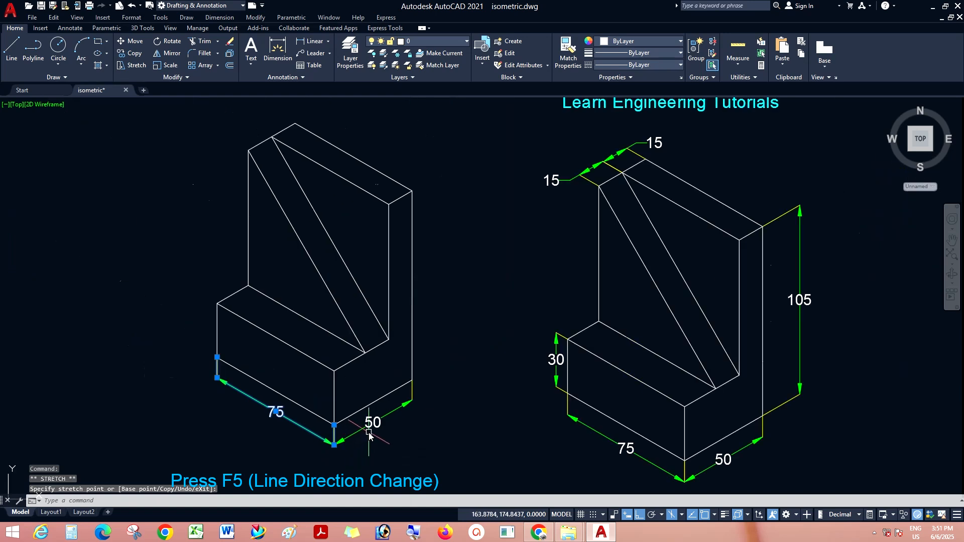
{"action": "key", "text": "Escape"}
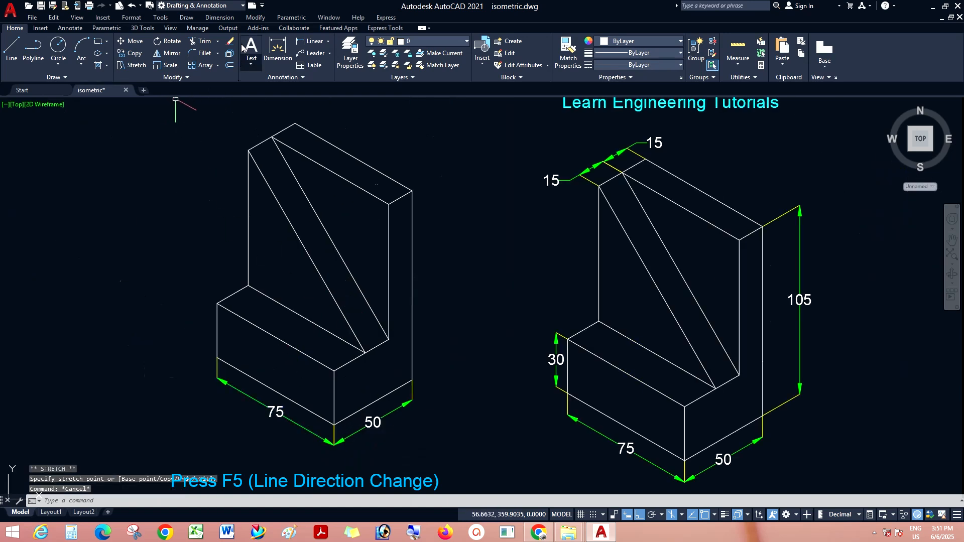
Add a vertical linear dimension for the bracket's full height beside its outer vertical edge.
{"action": "left_click", "coordinate": [219, 17]}
{"action": "left_click", "coordinate": [226, 45]}
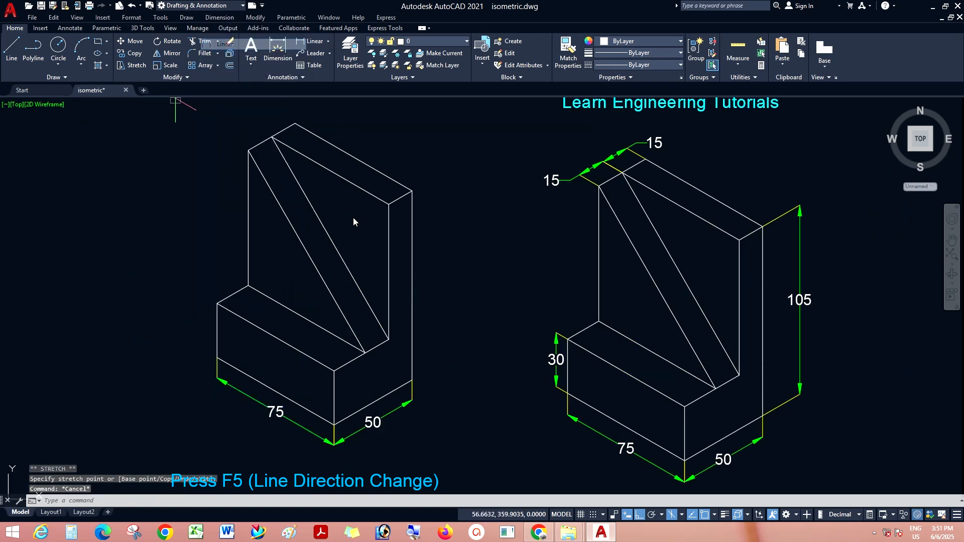
{"action": "left_click", "coordinate": [413, 382]}
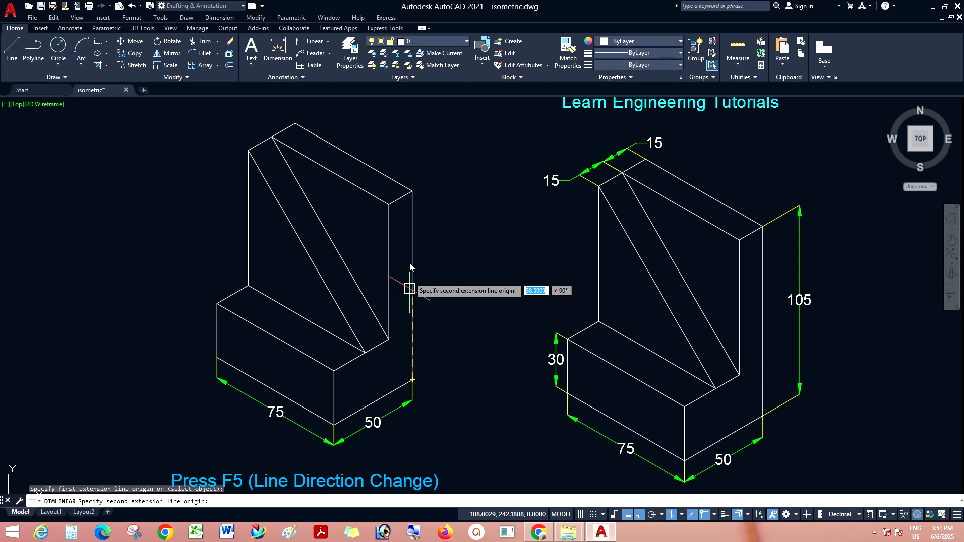
{"action": "left_click", "coordinate": [412, 191]}
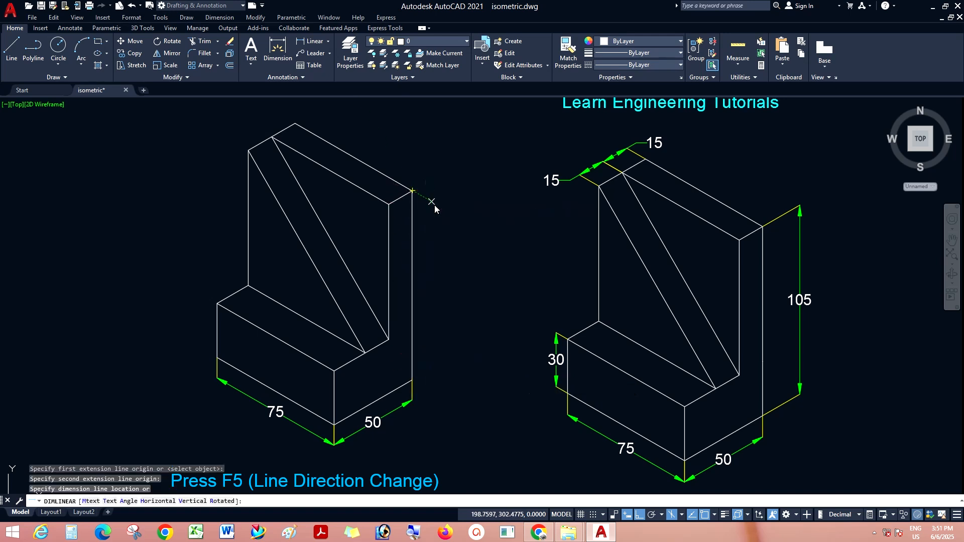
{"action": "left_click", "coordinate": [433, 205]}
Apply Oblique to the bracket's full-height dimension, using the upright's short top edge at that corner as its extension line direction.
{"action": "left_click", "coordinate": [220, 17]}
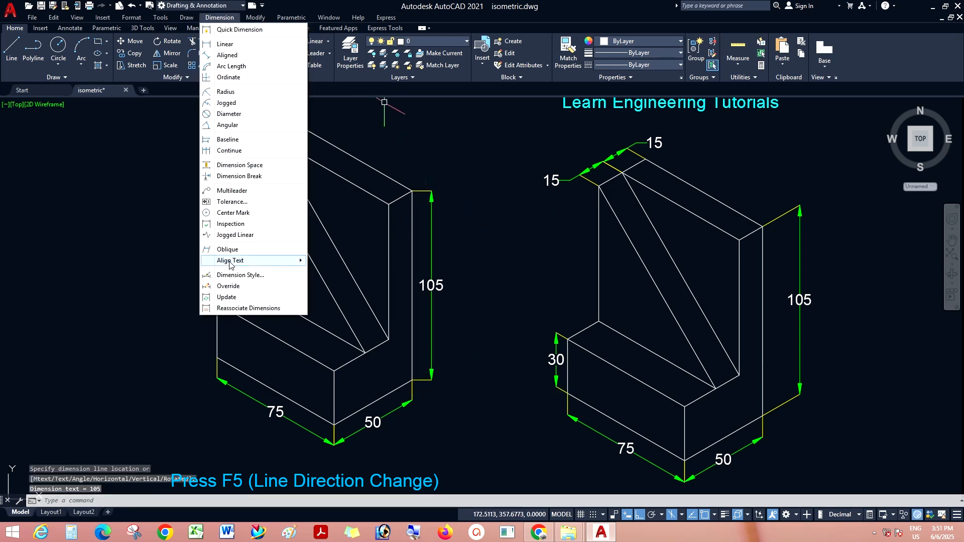
{"action": "left_click", "coordinate": [227, 250]}
{"action": "left_click", "coordinate": [430, 290]}
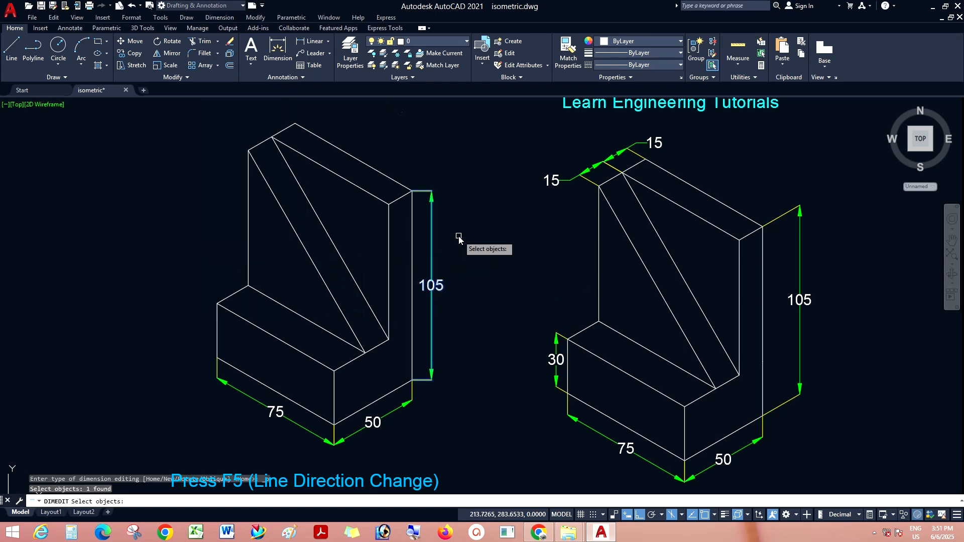
{"action": "key", "text": "Return"}
{"action": "left_click", "coordinate": [412, 191]}
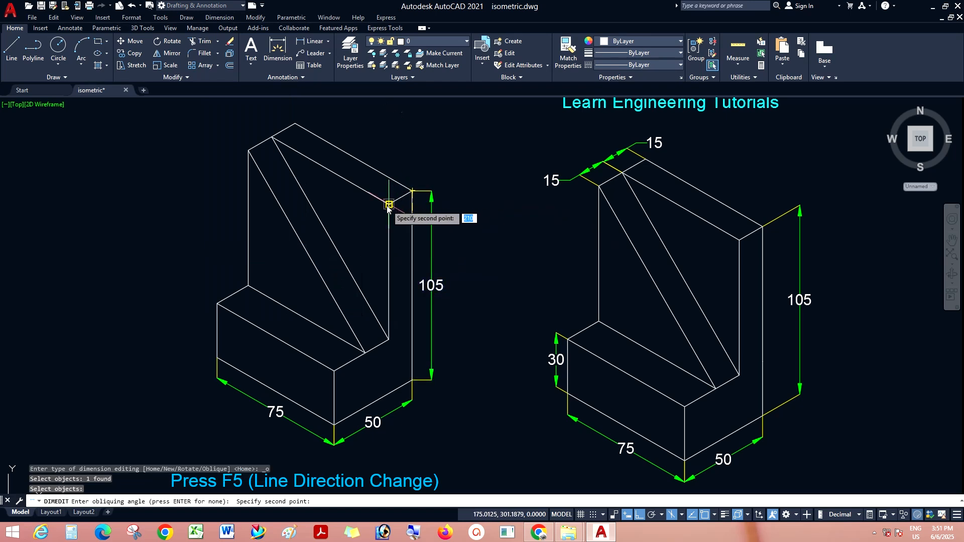
{"action": "left_click", "coordinate": [388, 206]}
Add an aligned dimension for the base's height along its outer vertical edge, placed just outside the bracket.
{"action": "left_click", "coordinate": [219, 17]}
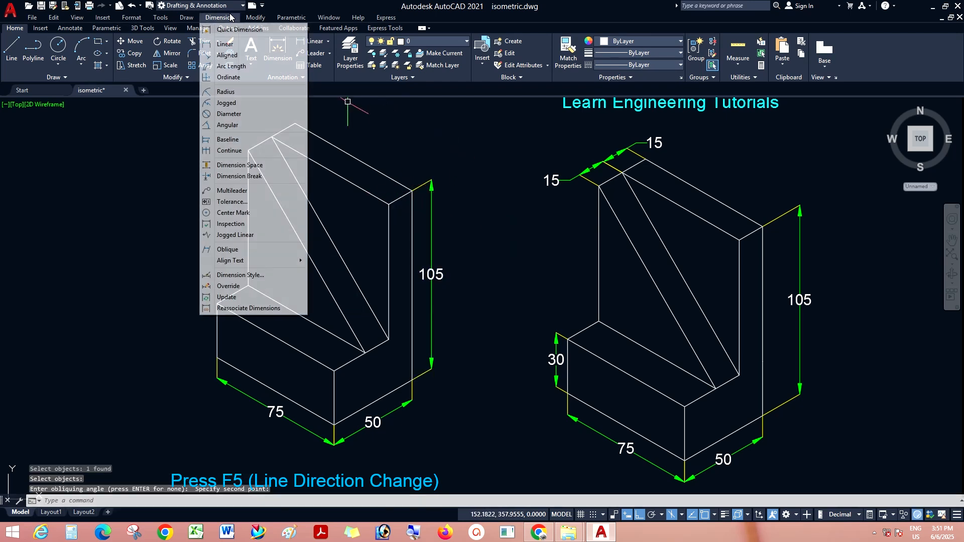
{"action": "left_click", "coordinate": [225, 55]}
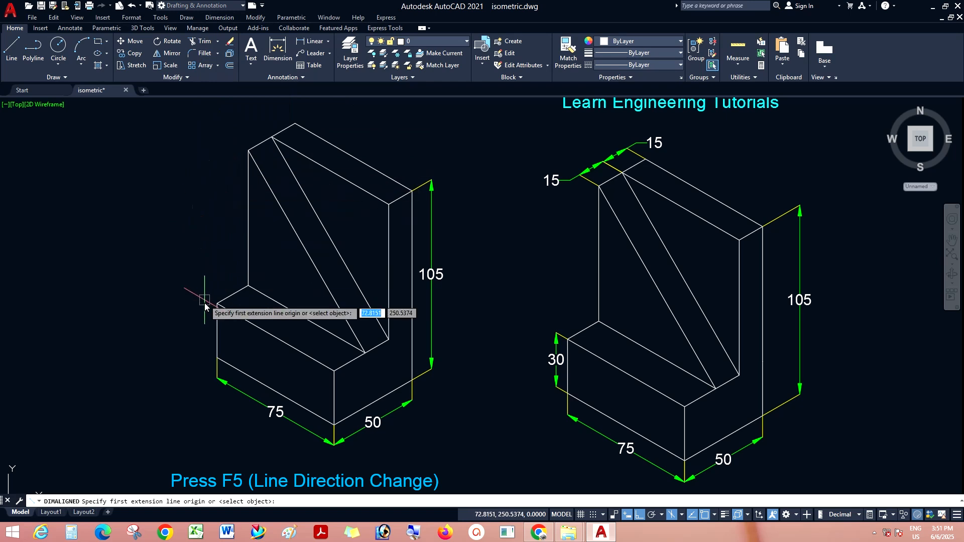
{"action": "left_click", "coordinate": [217, 357]}
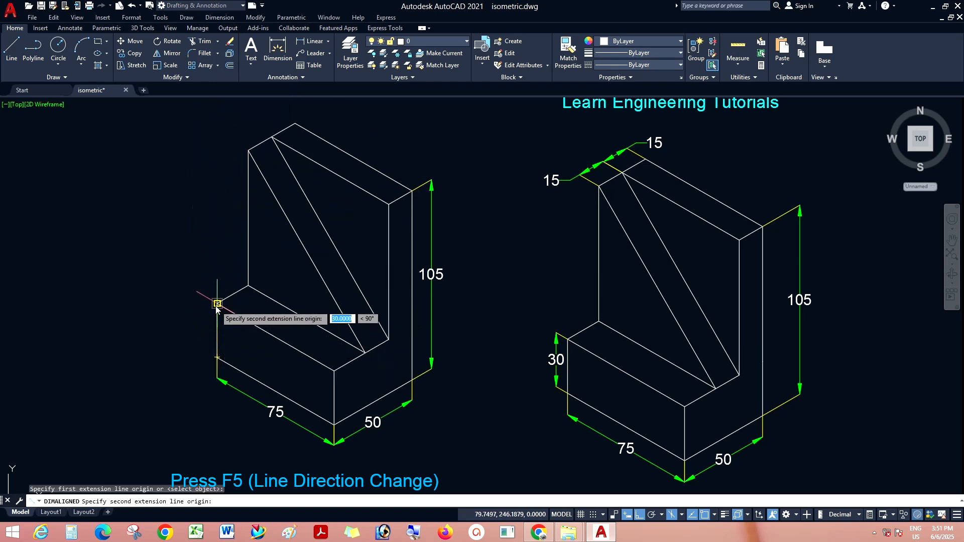
{"action": "left_click", "coordinate": [217, 303]}
{"action": "left_click", "coordinate": [201, 304]}
Apply Oblique to the base height dimension, using the base's long top edge as its extension line direction.
{"action": "left_click", "coordinate": [219, 17]}
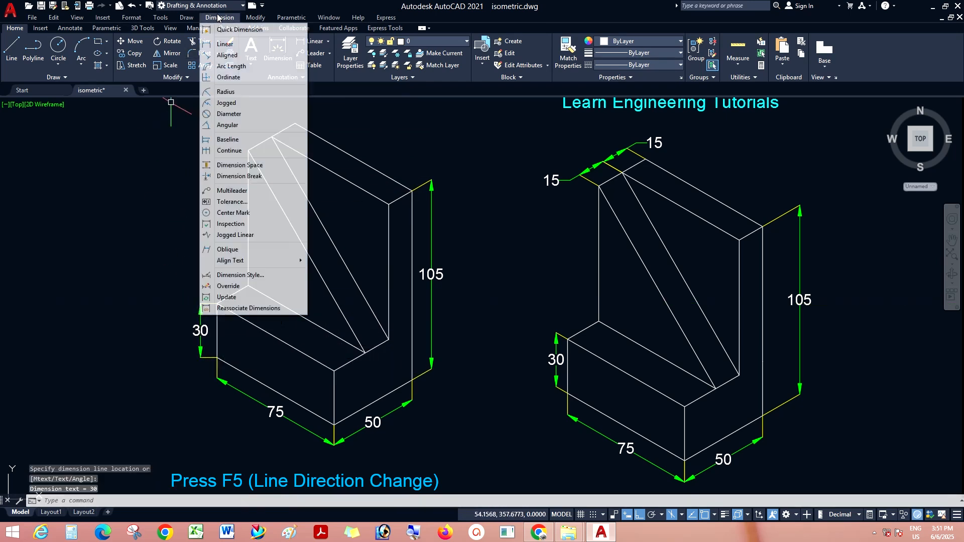
{"action": "left_click", "coordinate": [216, 250]}
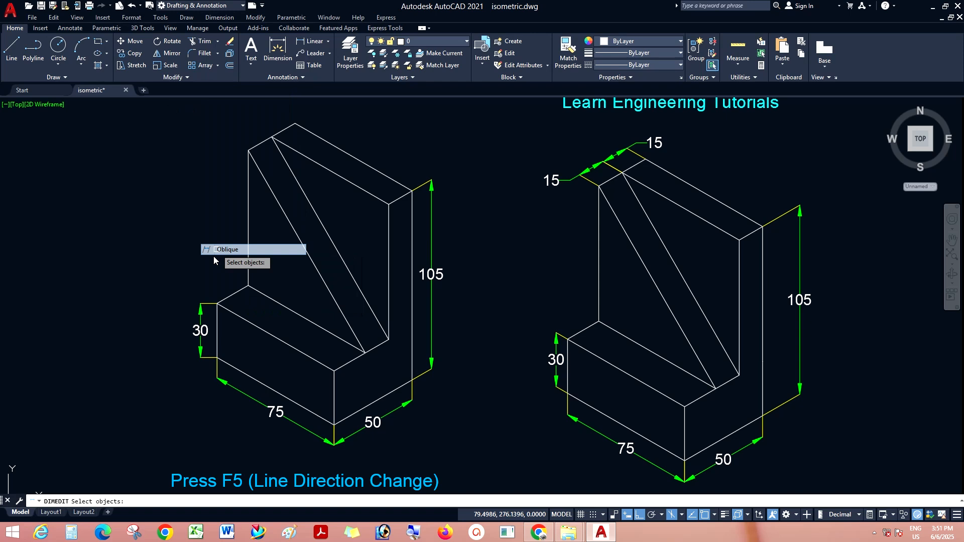
{"action": "left_click", "coordinate": [201, 305]}
{"action": "key", "text": "Return"}
{"action": "left_click", "coordinate": [235, 317]}
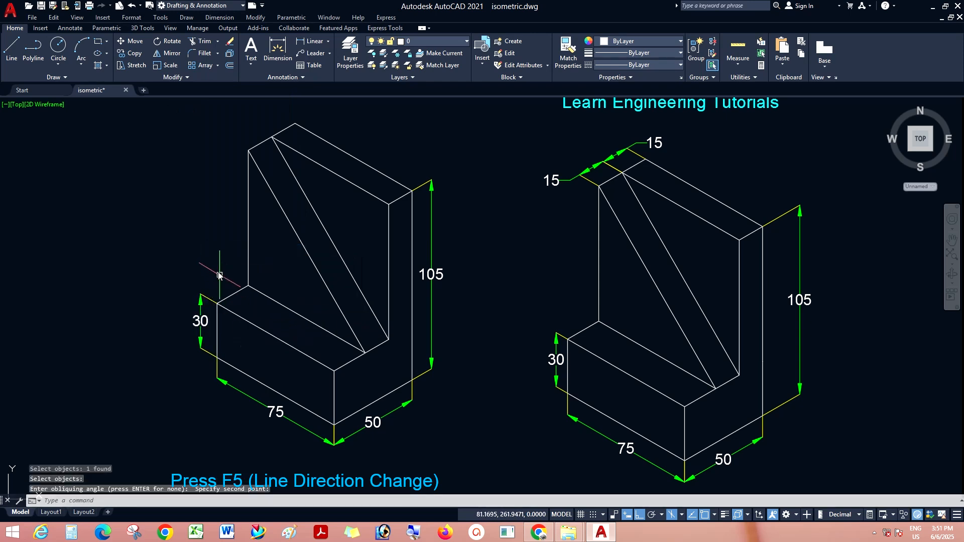
Add an aligned dimension for the upright's thickness along its short top edge, placed just above the edge.
{"action": "right_click", "coordinate": [166, 179]}
{"action": "left_click", "coordinate": [176, 182]}
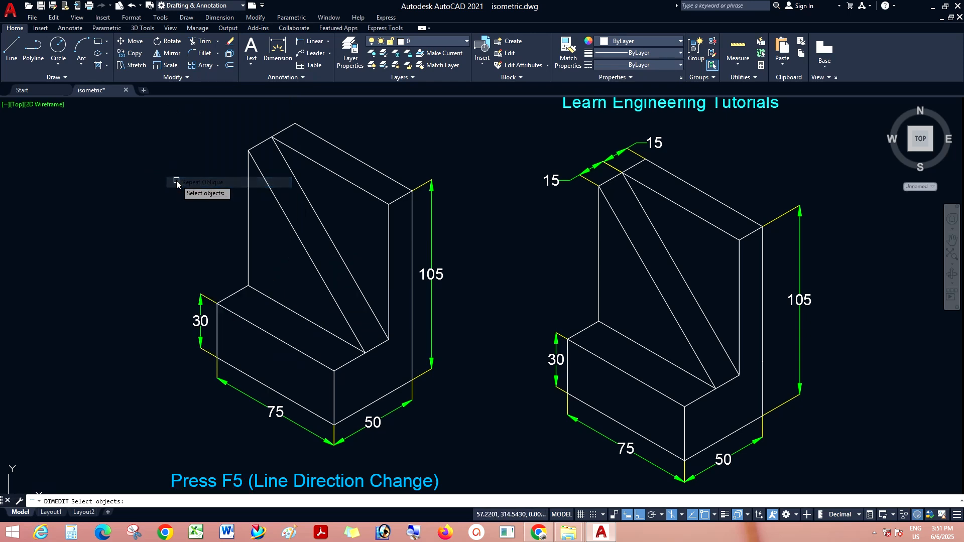
{"action": "left_click", "coordinate": [220, 17]}
{"action": "left_click", "coordinate": [224, 56]}
{"action": "scroll", "coordinate": [279, 121], "scroll_direction": "up", "scroll_amount": 2}
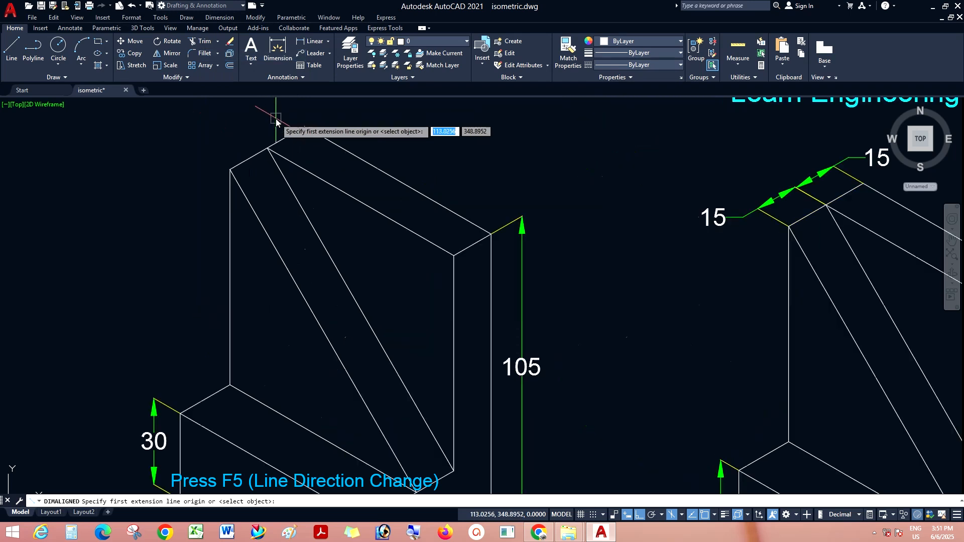
{"action": "left_click", "coordinate": [304, 126]}
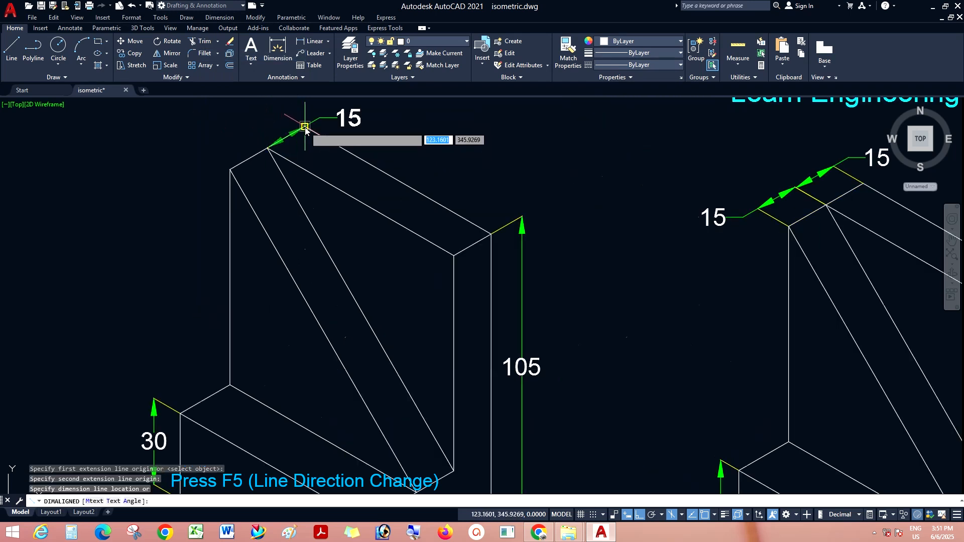
{"action": "left_click", "coordinate": [279, 126]}
Add an aligned dimension for the rib's thickness along its short top edge, beside the upright's thickness dimension.
{"action": "right_click", "coordinate": [233, 125]}
{"action": "left_click", "coordinate": [241, 129]}
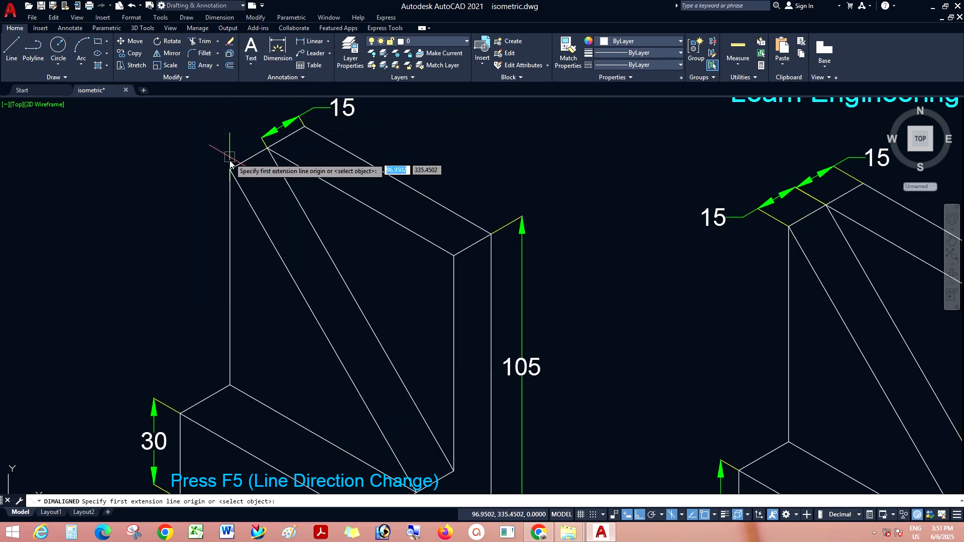
{"action": "left_click", "coordinate": [230, 169]}
{"action": "left_click", "coordinate": [267, 149]}
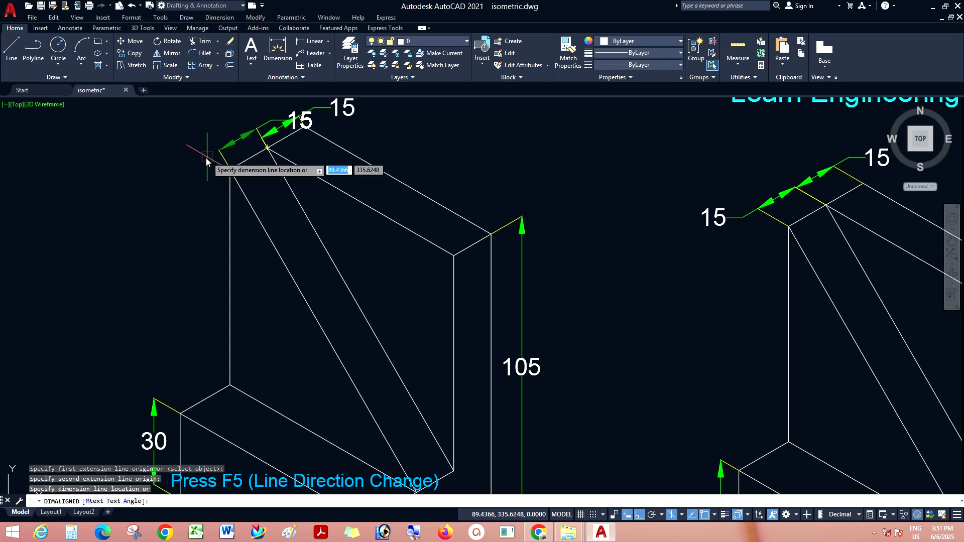
{"action": "left_click", "coordinate": [223, 142]}
{"action": "left_click", "coordinate": [277, 113]}
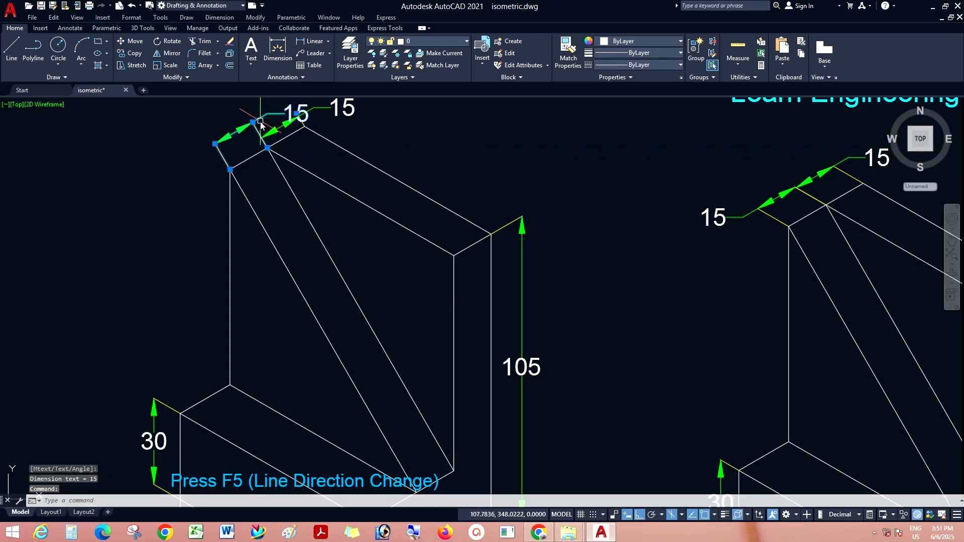
{"action": "left_click", "coordinate": [220, 18]}
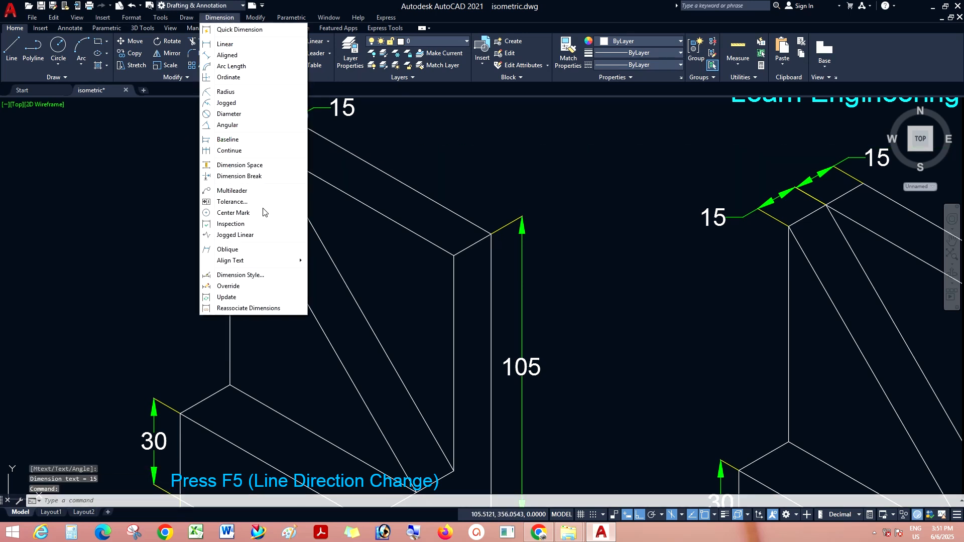
{"action": "left_click", "coordinate": [228, 250]}
{"action": "key", "text": "Escape"}
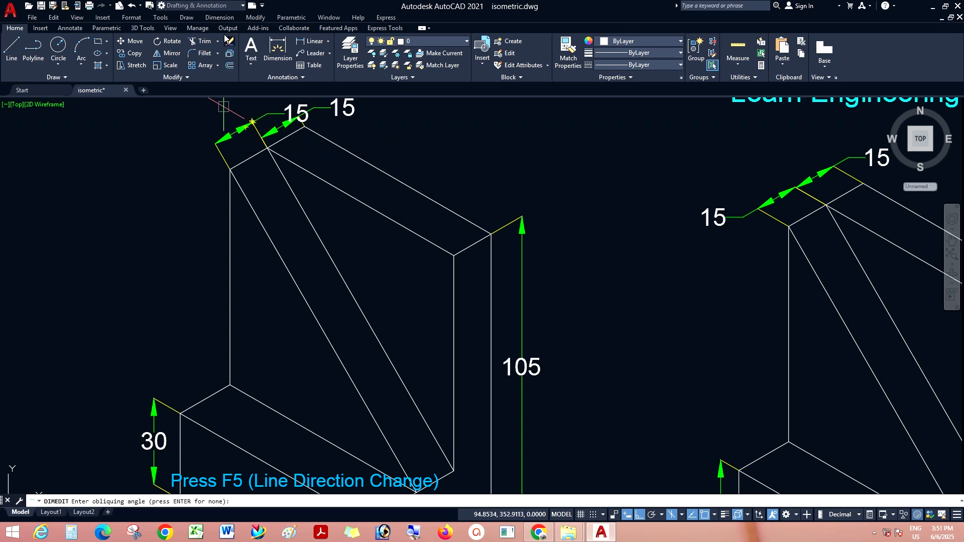
Apply Oblique to the upright's thickness dimension, using the upright's long top edge as its extension line direction.
{"action": "left_click", "coordinate": [219, 18]}
{"action": "mouse_move", "coordinate": [226, 261]}
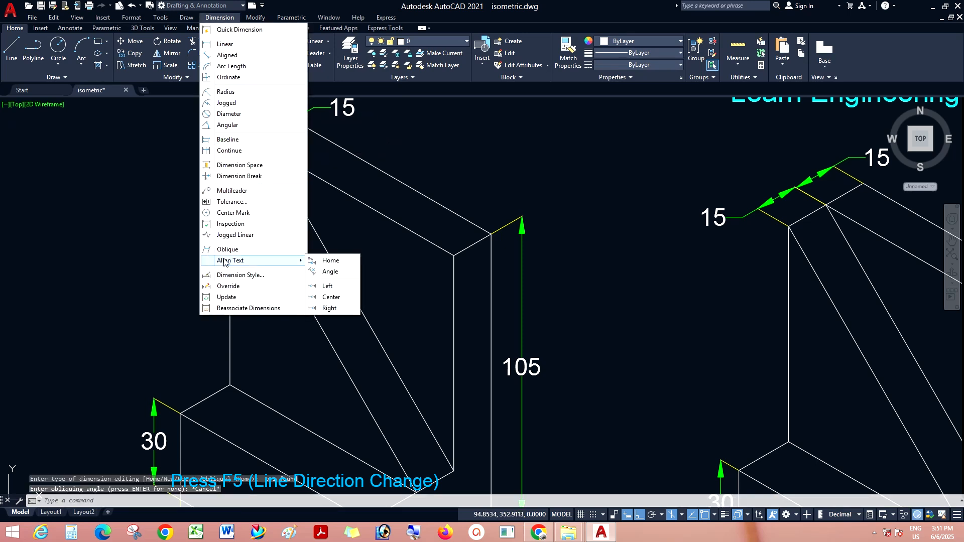
{"action": "left_click", "coordinate": [329, 261]}
{"action": "left_click", "coordinate": [317, 111]}
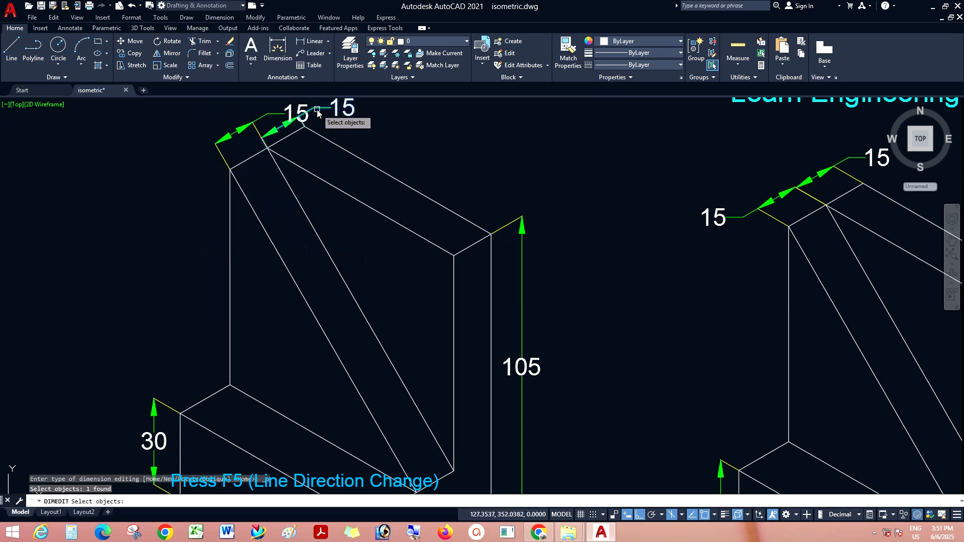
{"action": "key", "text": "Return"}
{"action": "left_click", "coordinate": [339, 145]}
Apply Oblique to the rib's thickness dimension, picking two points on the upright's long top edge as its extension line direction.
{"action": "right_click", "coordinate": [378, 129]}
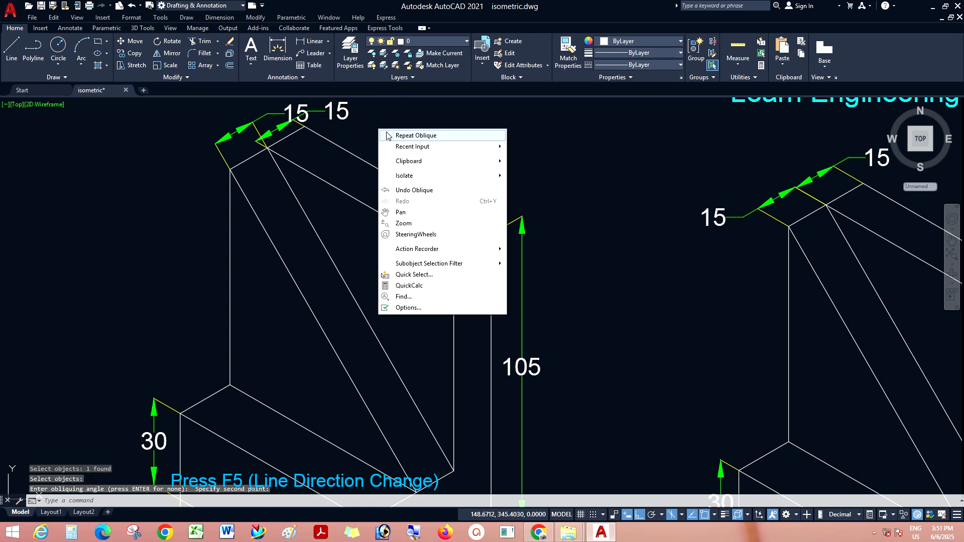
{"action": "left_click", "coordinate": [387, 135]}
{"action": "left_click", "coordinate": [246, 126]}
{"action": "right_click", "coordinate": [232, 146]}
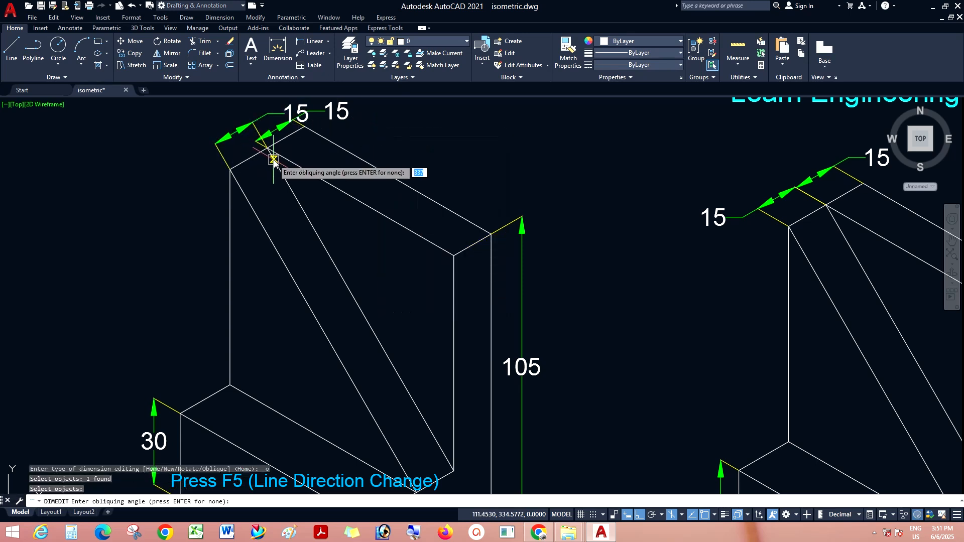
{"action": "left_click", "coordinate": [281, 157]}
{"action": "left_click", "coordinate": [292, 163]}
Stretch the rib thickness dimension's text to its outer end, bringing its dimension line in line with the upright's thickness dimension.
{"action": "left_click", "coordinate": [274, 122]}
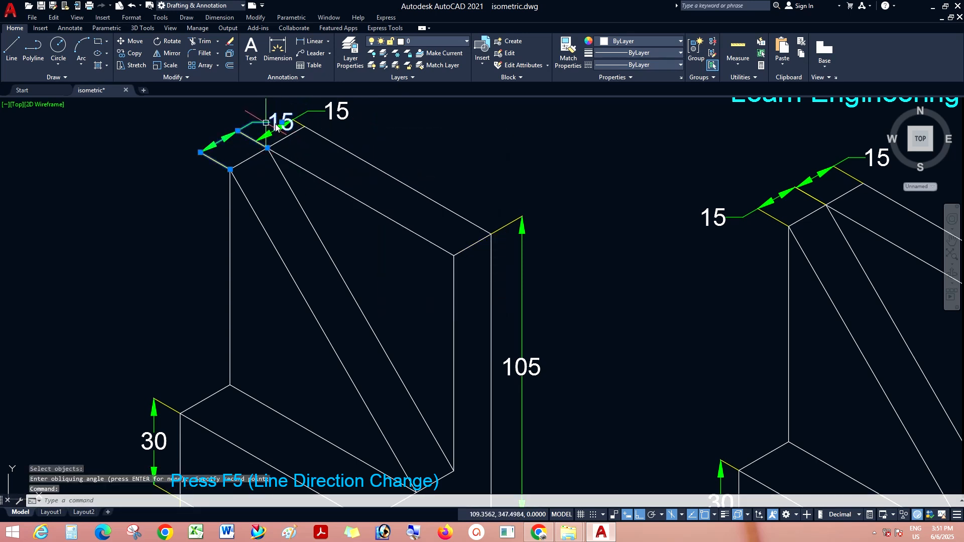
{"action": "left_click", "coordinate": [282, 122]}
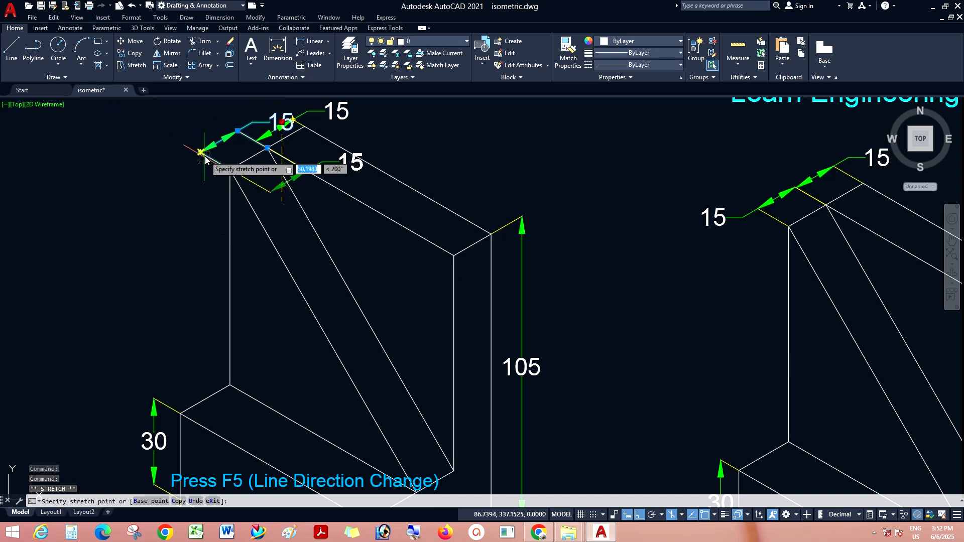
{"action": "left_click", "coordinate": [205, 156]}
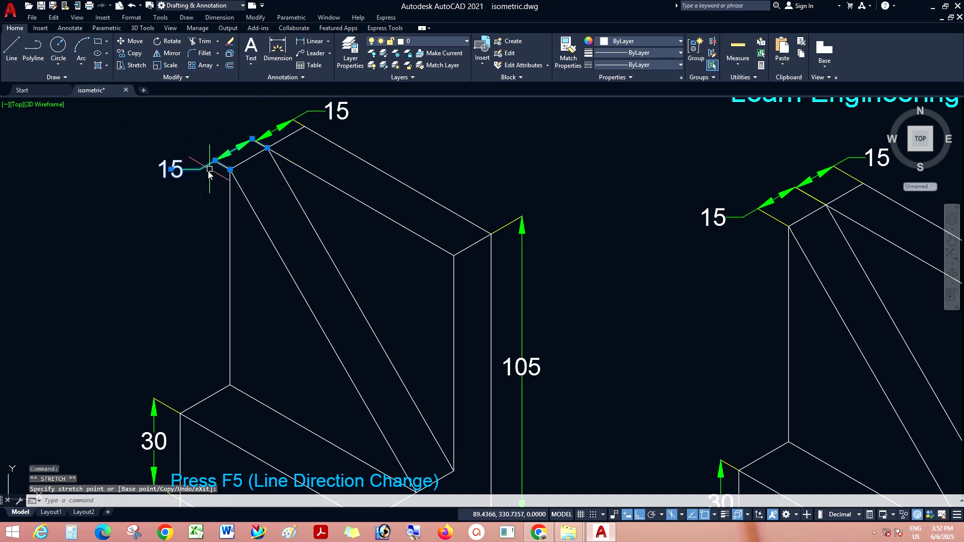
{"action": "scroll", "coordinate": [253, 139], "scroll_direction": "up", "scroll_amount": 4}
{"action": "left_click", "coordinate": [252, 138]}
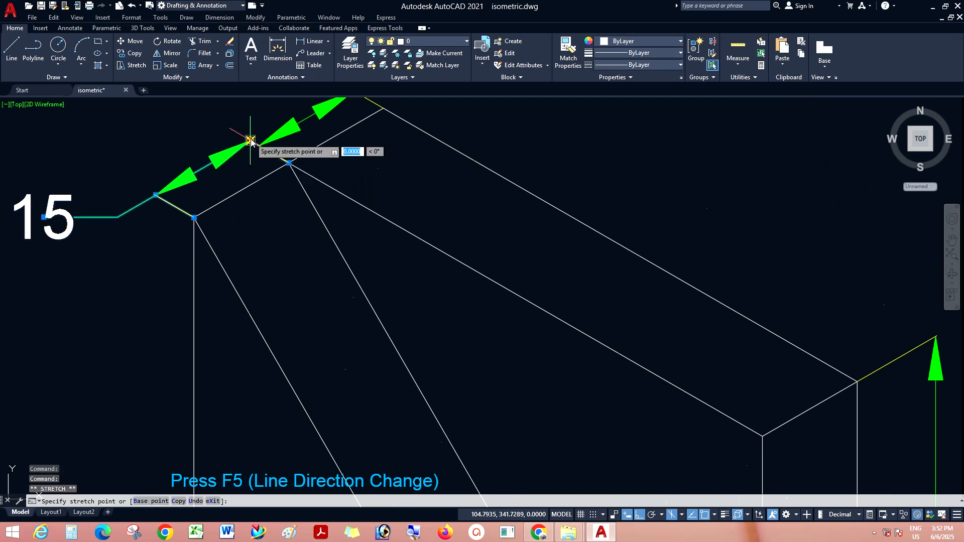
{"action": "key", "text": "Escape"}
{"action": "scroll", "coordinate": [315, 189], "scroll_direction": "down", "scroll_amount": 4}
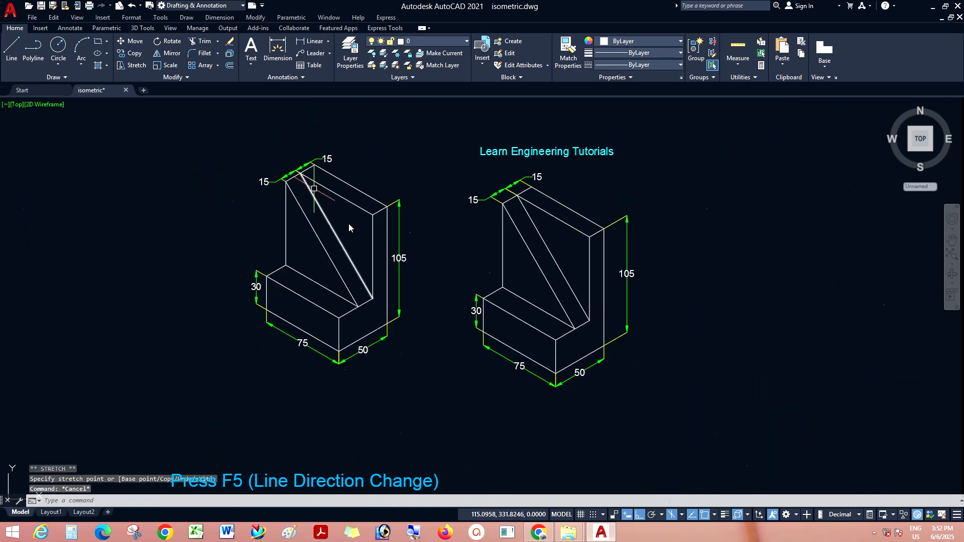
{"action": "scroll", "coordinate": [402, 202], "scroll_direction": "up", "scroll_amount": 2}
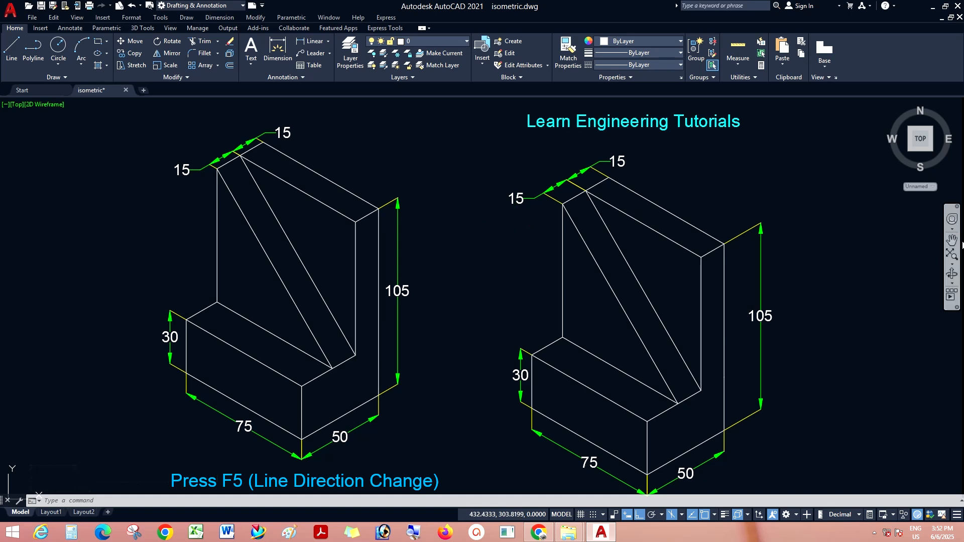
{"action": "left_click", "coordinate": [952, 241]}
{"action": "left_click_drag", "start_coordinate": [729, 266], "coordinate": [732, 263]}
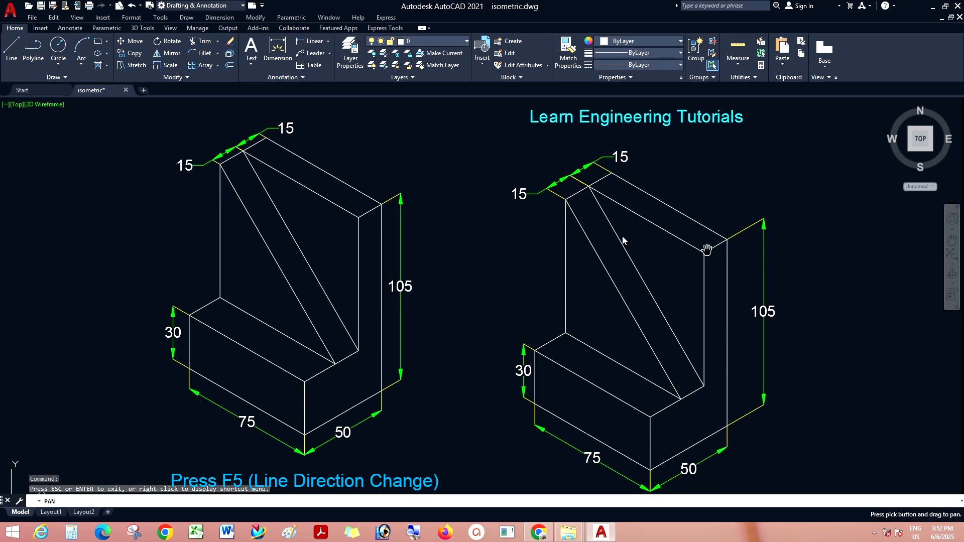
{"action": "right_click", "coordinate": [447, 192]}
{"action": "left_click", "coordinate": [459, 197]}
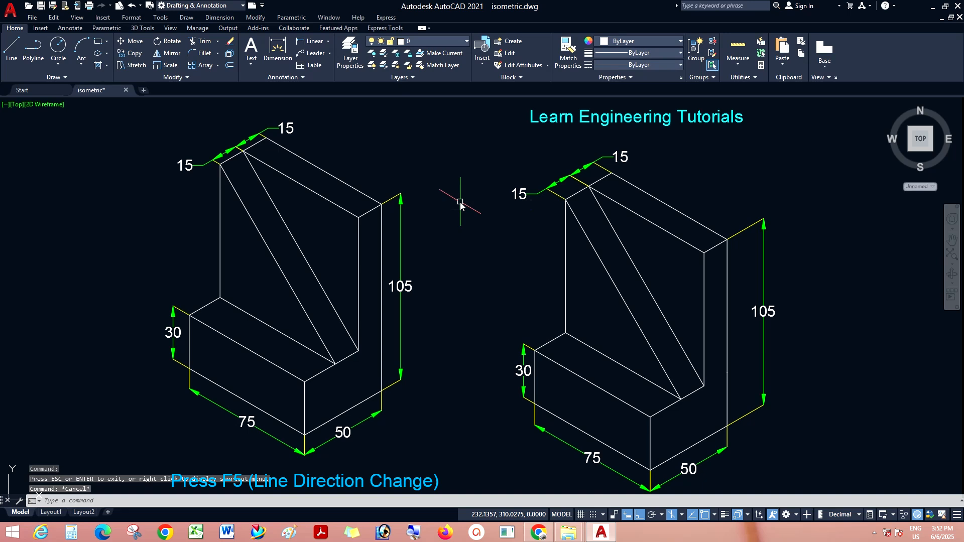